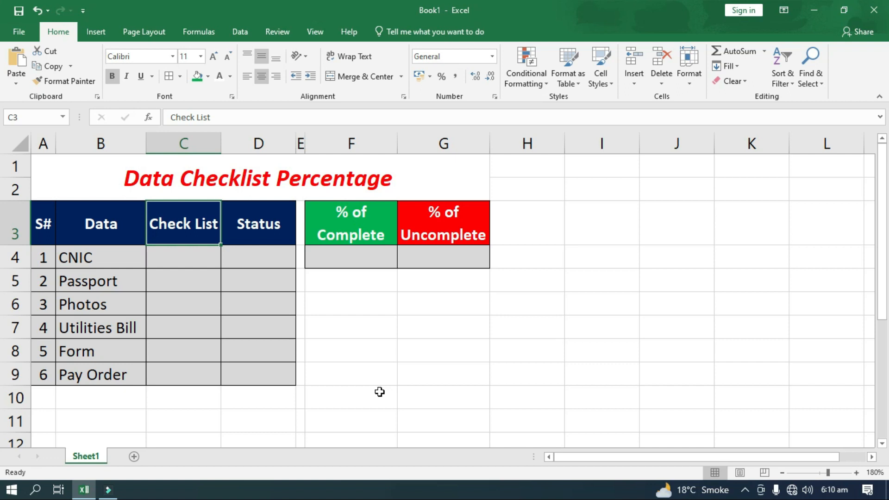
pyautogui.moveTo(42, 220); pyautogui.dragTo(459, 381)
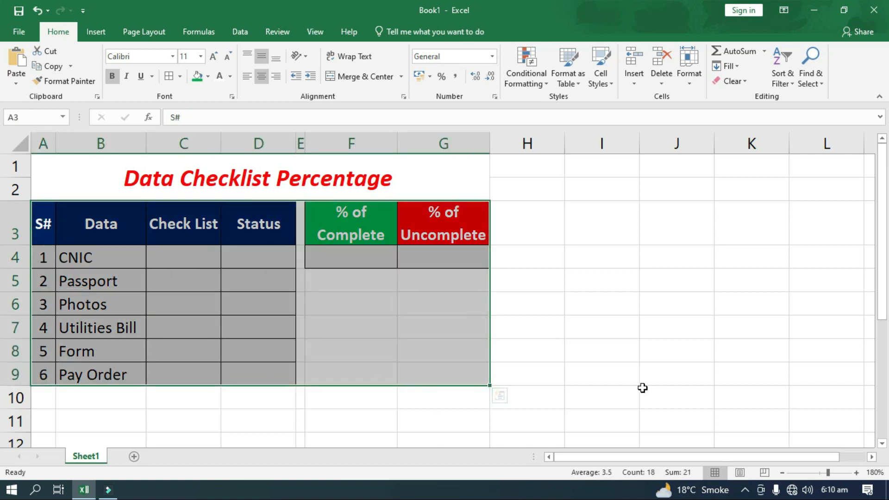
pyautogui.click(595, 375)
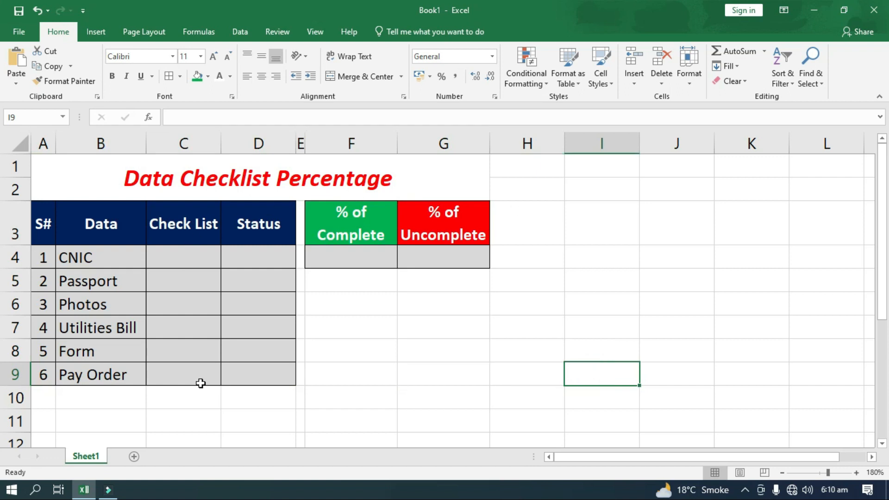
pyautogui.click(183, 256)
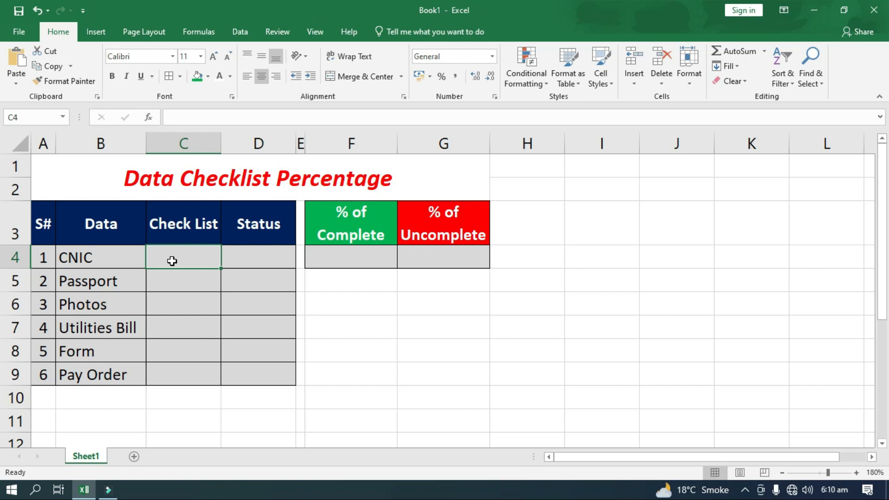
# Step: Enable the Developer tab in the ribbon customization options
pyautogui.click(21, 31)
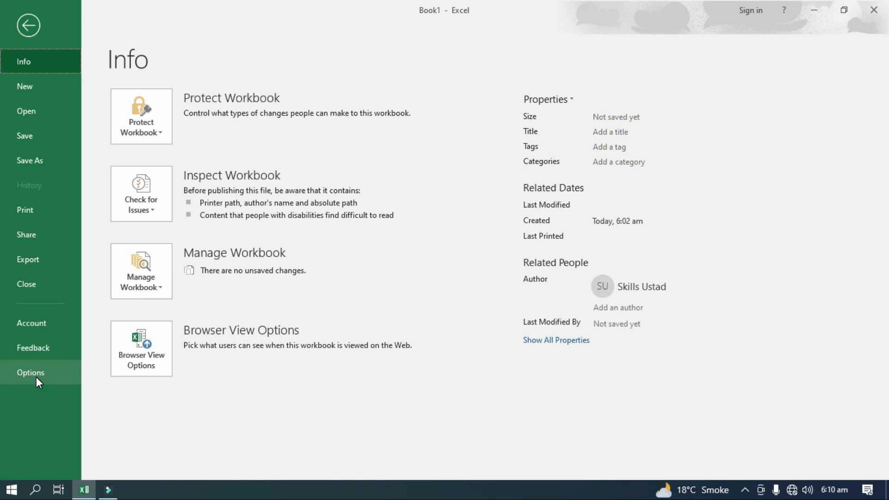
pyautogui.click(36, 376)
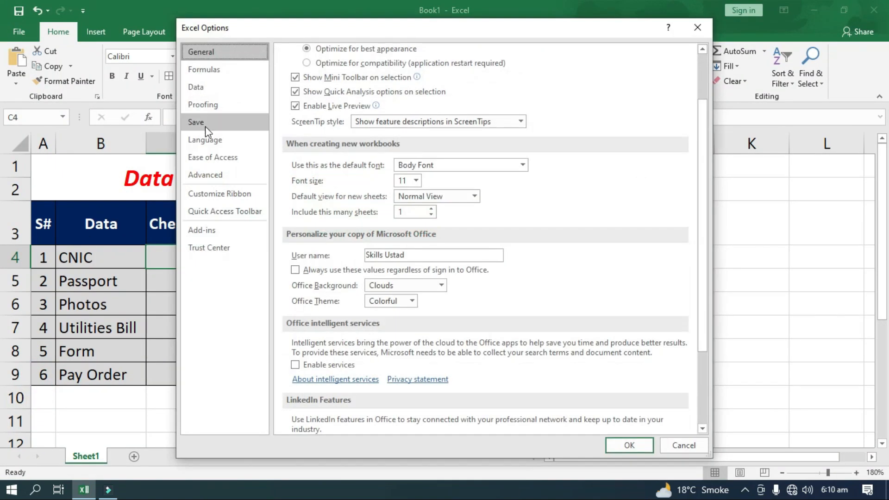
pyautogui.click(218, 197)
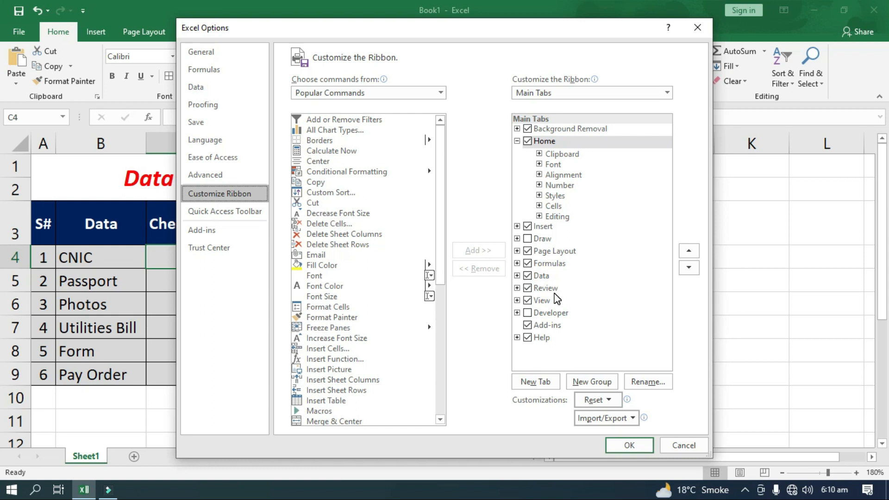
pyautogui.click(528, 313)
pyautogui.click(614, 451)
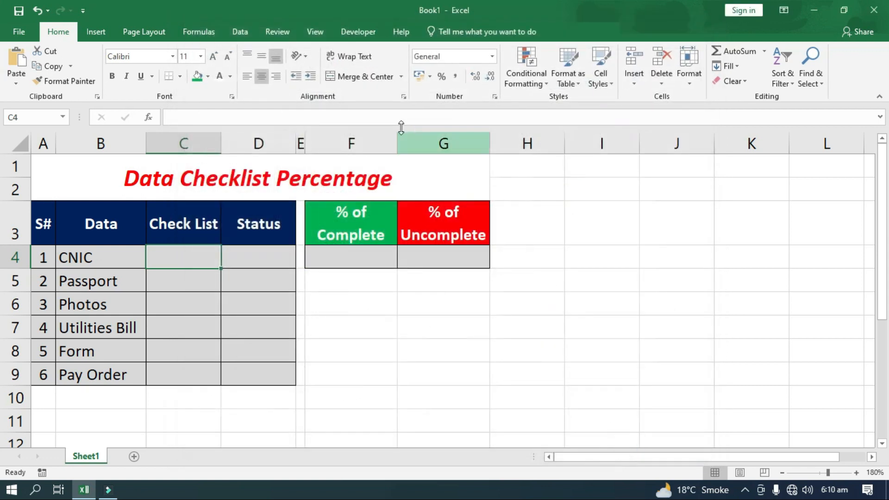
# Step: Insert a form-control check box in cell C4 of the Check List column
pyautogui.click(359, 37)
pyautogui.click(274, 77)
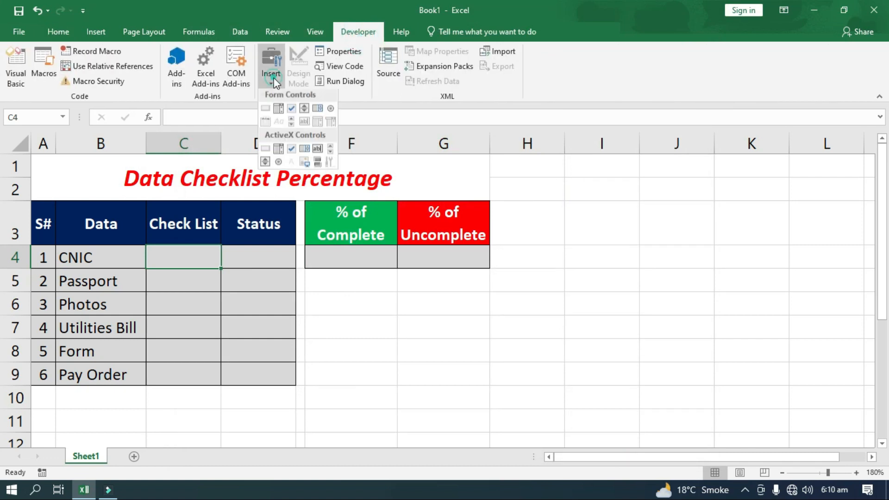
pyautogui.click(291, 111)
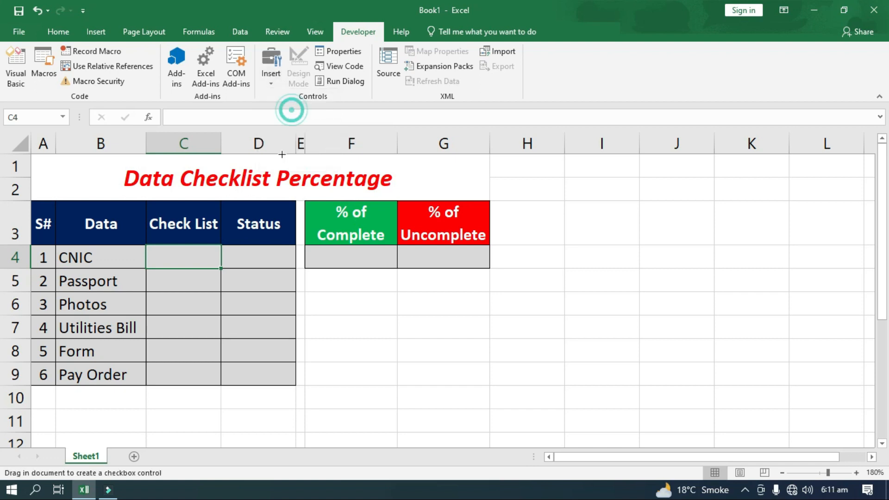
pyautogui.moveTo(147, 249)
pyautogui.mouseDown()
pyautogui.moveTo(184, 275)
pyautogui.moveTo(194, 262)
pyautogui.moveTo(222, 261)
pyautogui.mouseUp()
# Step: Delete the caption text of the check box in C4, leaving only the box
pyautogui.click(177, 263)
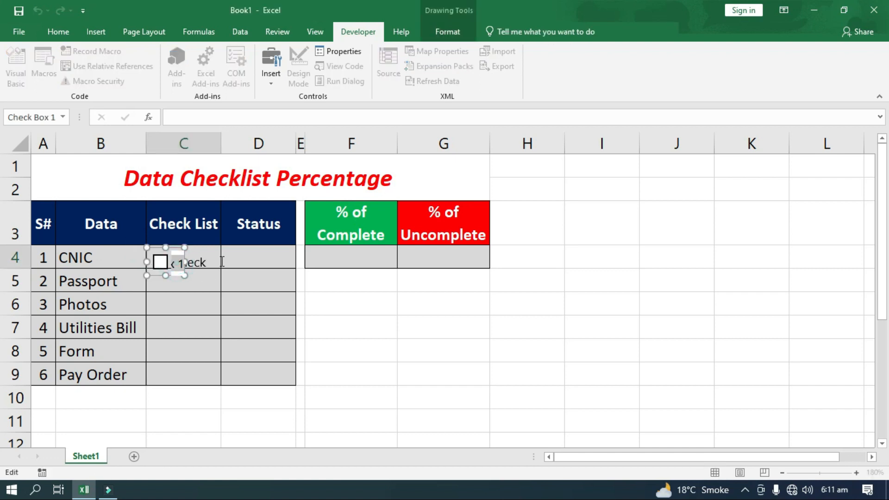
pyautogui.click(172, 263)
pyautogui.press('BackSpace')
pyautogui.press('BackSpace')
pyautogui.press('BackSpace')
pyautogui.click(238, 263)
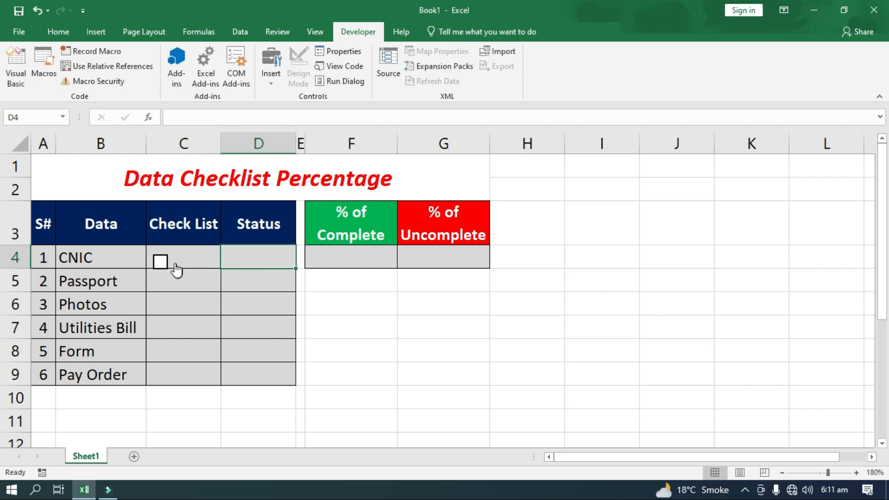
# Step: Move the CNIC check box to the middle of cell C4
pyautogui.rightClick(162, 255)
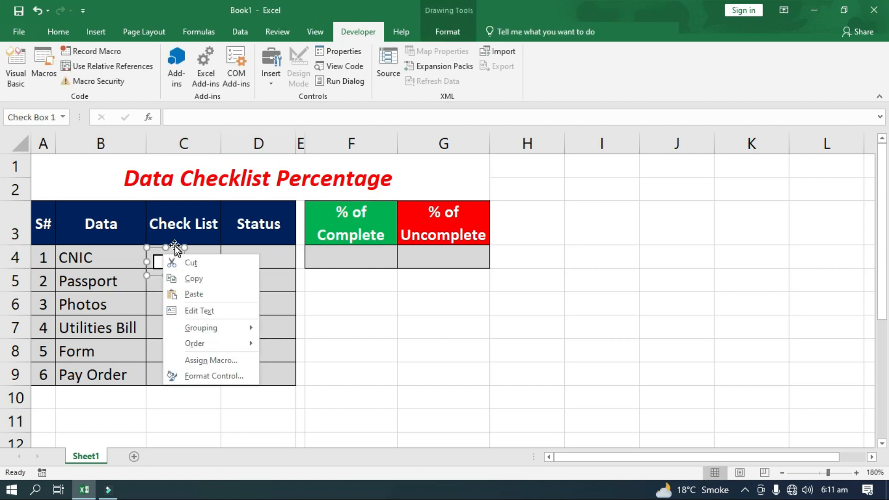
pyautogui.press('Escape')
pyautogui.moveTo(175, 248); pyautogui.dragTo(198, 243)
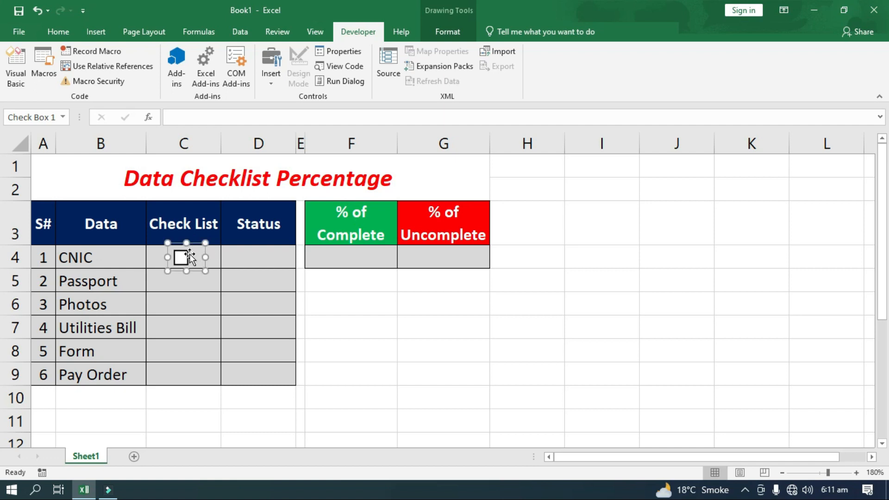
# Step: Link the CNIC check box to cell $C$4 in its control format settings
pyautogui.rightClick(189, 254)
pyautogui.click(224, 377)
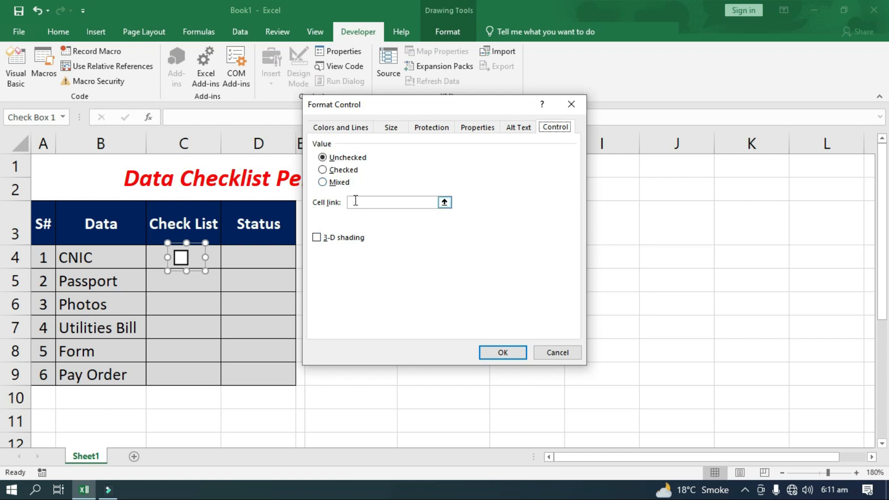
pyautogui.click(369, 203)
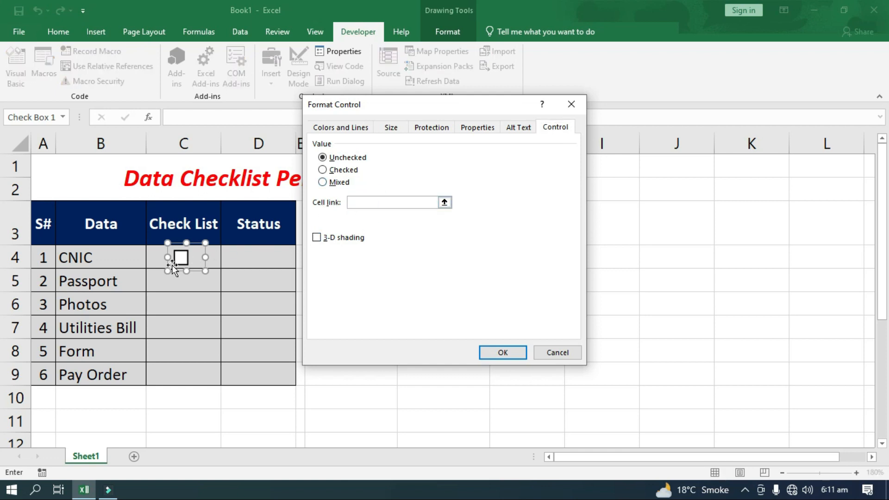
pyautogui.click(156, 256)
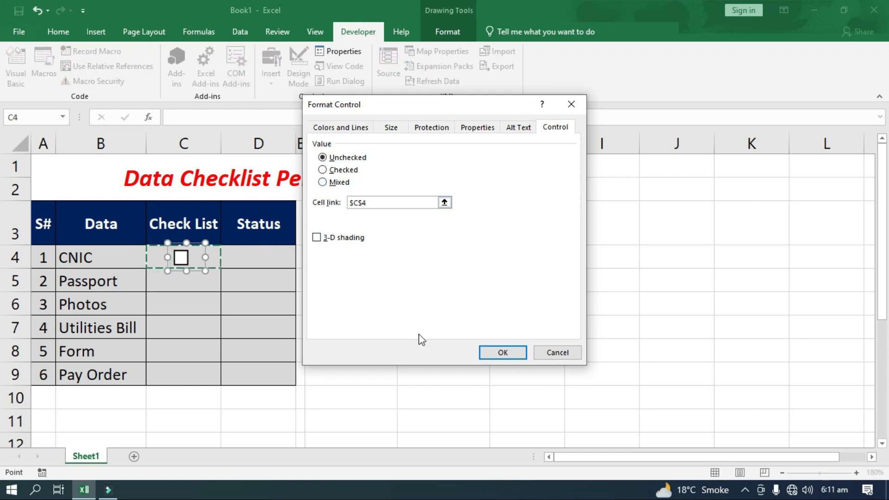
pyautogui.click(504, 353)
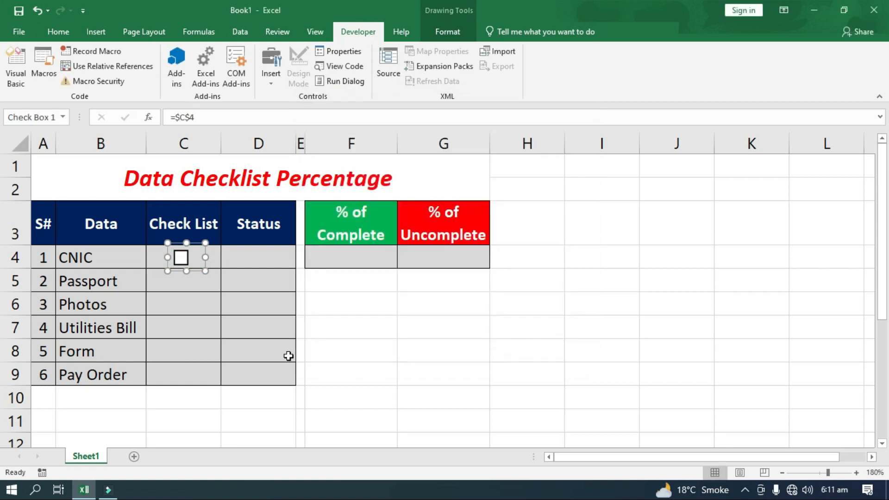
# Step: Duplicate the check box five times and place the copies in cells C5 to C9
pyautogui.hotkey('ctrl', 'd')
pyautogui.moveTo(213, 262); pyautogui.dragTo(196, 268)
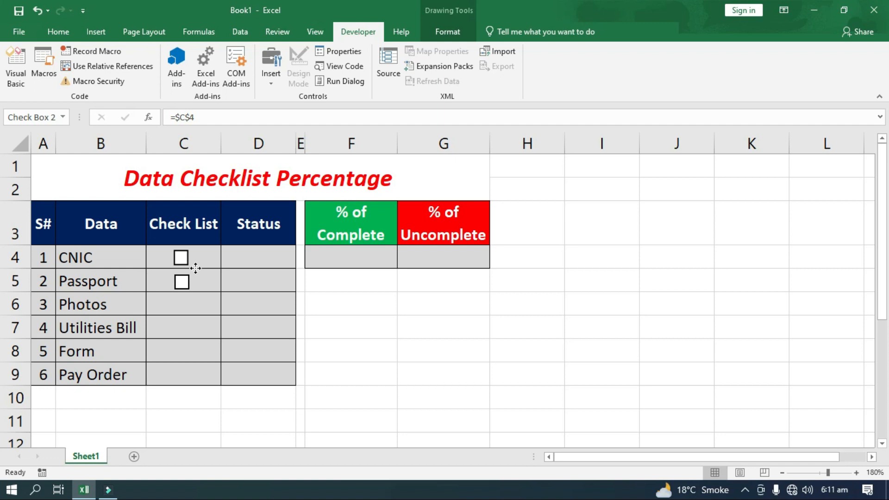
pyautogui.hotkey('ctrl', 'd')
pyautogui.moveTo(210, 287); pyautogui.dragTo(206, 362)
pyautogui.hotkey('ctrl', 'd')
pyautogui.hotkey('ctrl', 'd')
pyautogui.hotkey('ctrl', 'd')
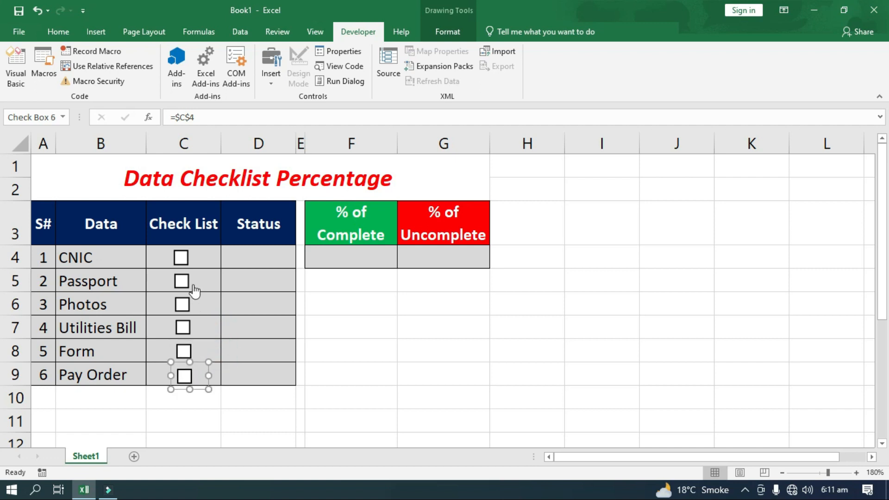
# Step: Change the cell link of the Passport check box to $C$5
pyautogui.rightClick(182, 281)
pyautogui.click(156, 279)
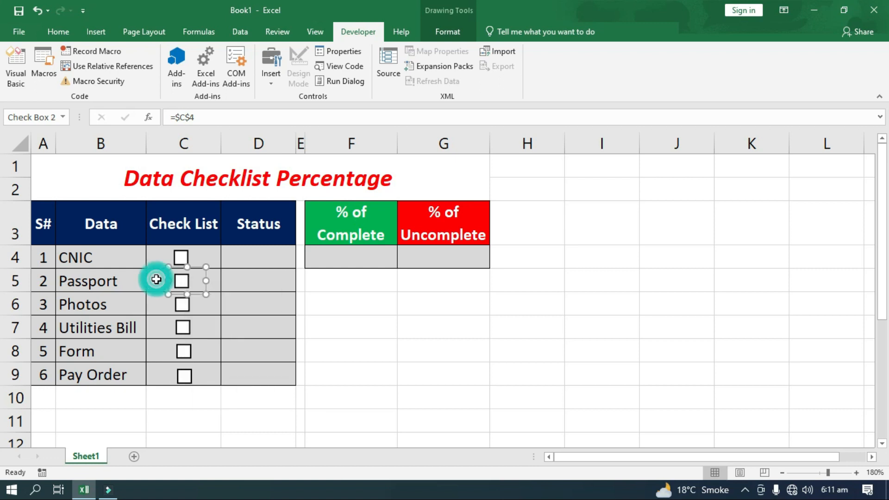
pyautogui.rightClick(187, 277)
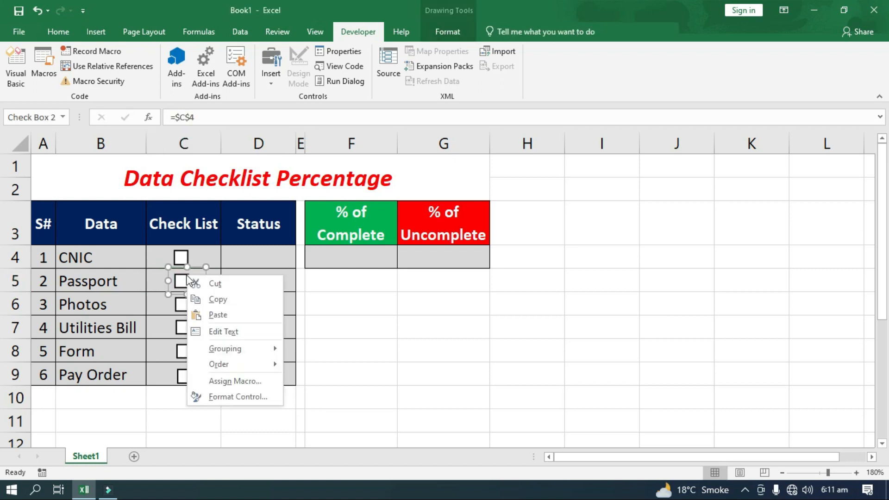
pyautogui.click(230, 398)
pyautogui.click(387, 202)
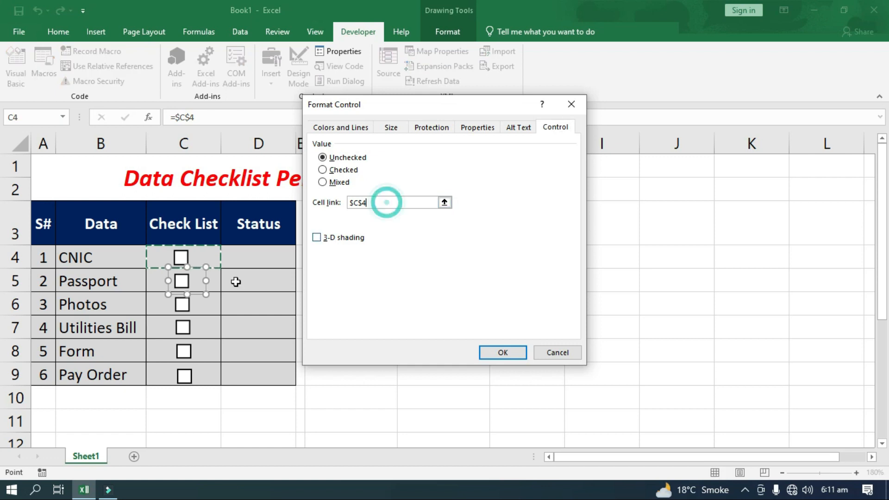
pyautogui.click(154, 281)
pyautogui.click(486, 355)
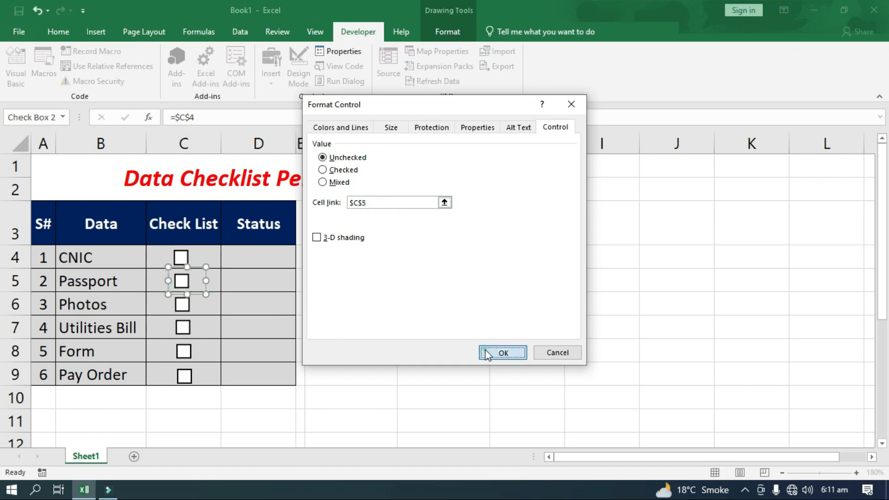
# Step: Change the cell link of the Photos check box to $C$6
pyautogui.rightClick(183, 305)
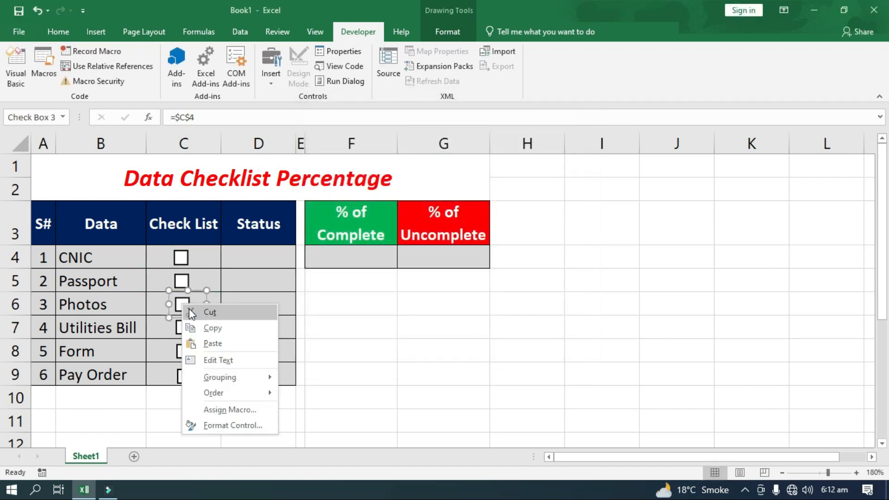
pyautogui.click(205, 425)
pyautogui.click(391, 204)
pyautogui.click(150, 304)
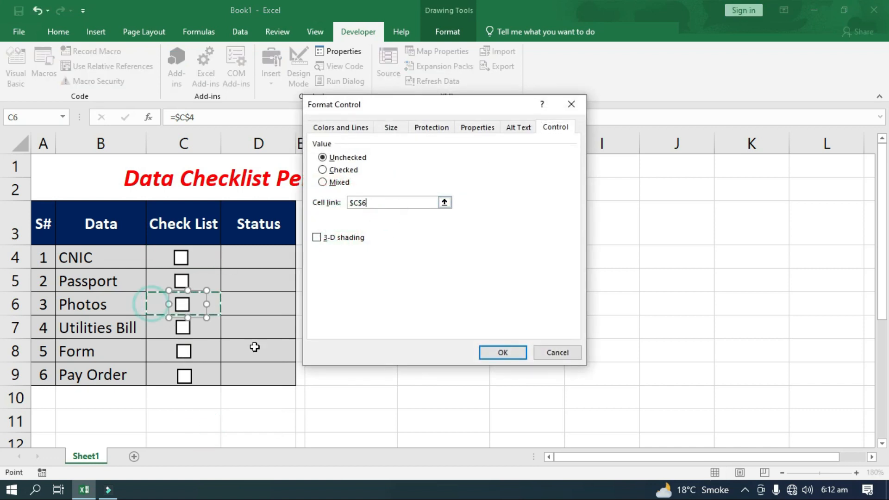
pyautogui.click(503, 352)
# Step: Change the cell link of the Utilities Bill check box to $C$7
pyautogui.keyDown('ctrl'); pyautogui.click(185, 327); pyautogui.keyUp('ctrl')
pyautogui.rightClick(186, 327)
pyautogui.click(219, 448)
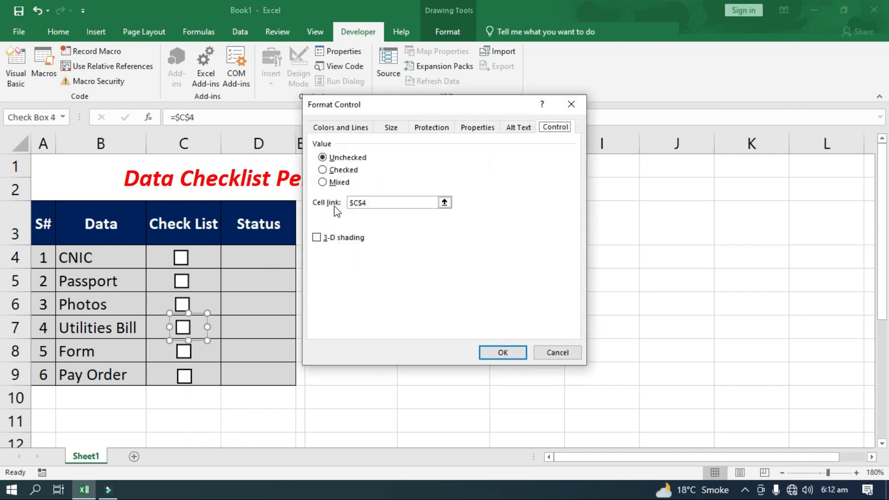
pyautogui.click(391, 199)
pyautogui.click(160, 328)
pyautogui.click(503, 352)
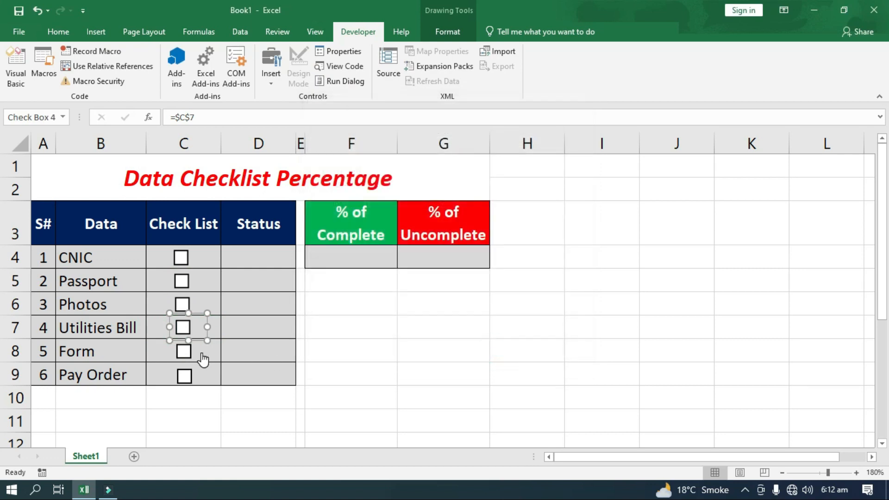
pyautogui.rightClick(182, 353)
pyautogui.click(204, 341)
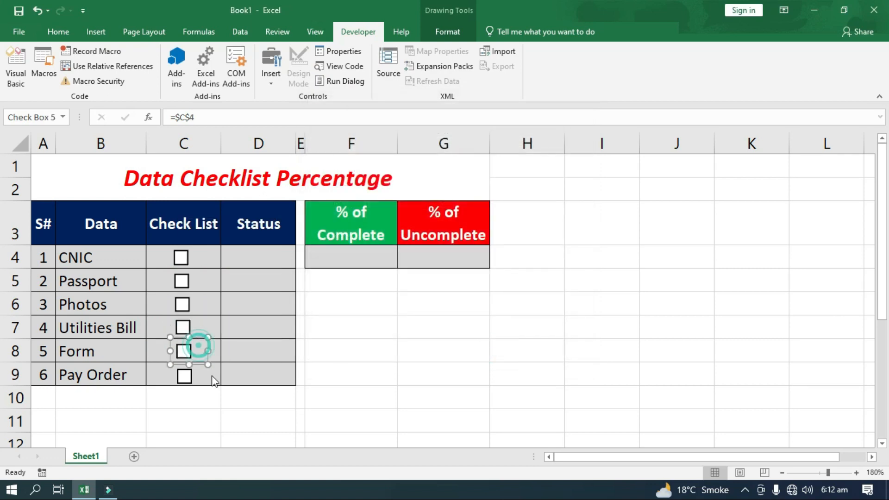
pyautogui.click(373, 202)
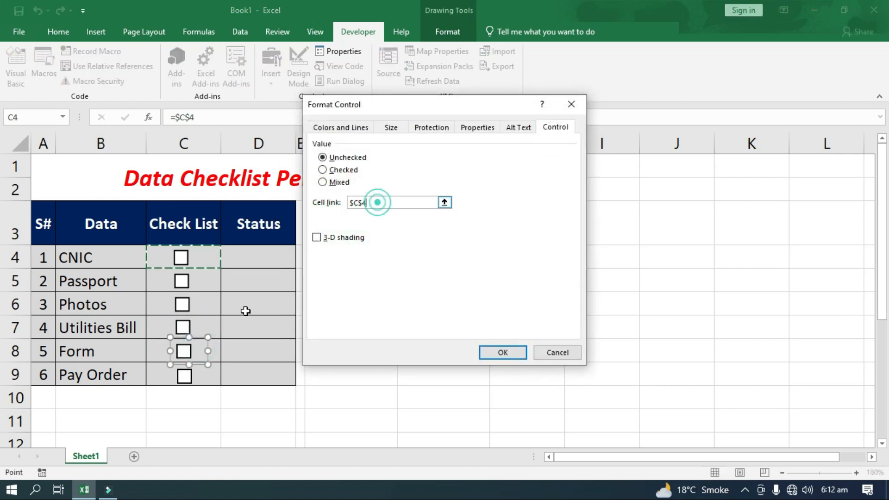
pyautogui.click(552, 353)
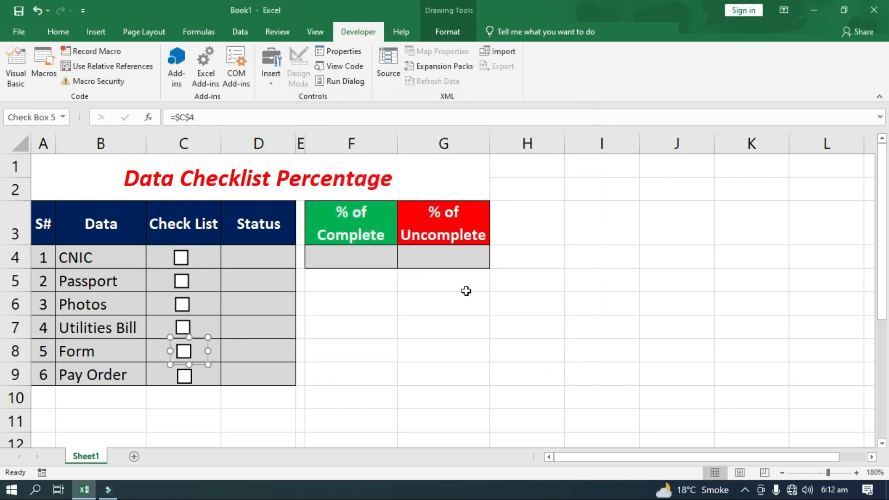
# Step: Change the cell link of the Form check box to $C$8
pyautogui.rightClick(187, 344)
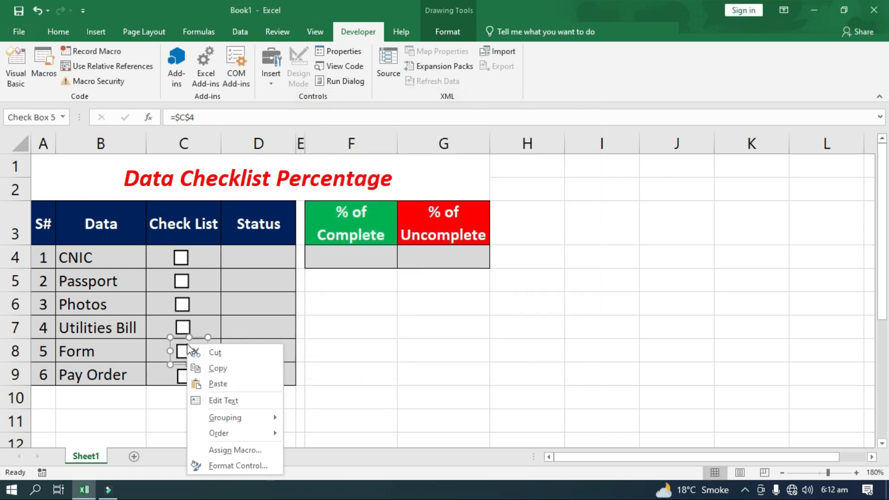
pyautogui.click(221, 463)
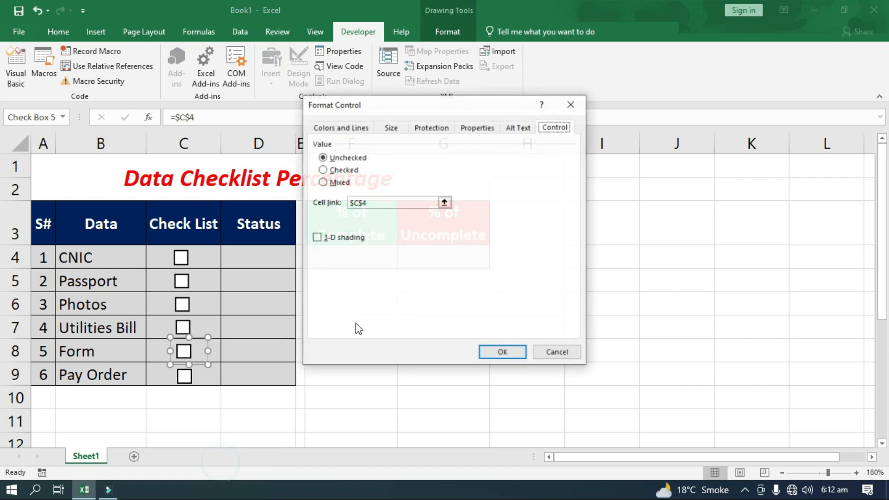
pyautogui.click(423, 202)
pyautogui.click(162, 345)
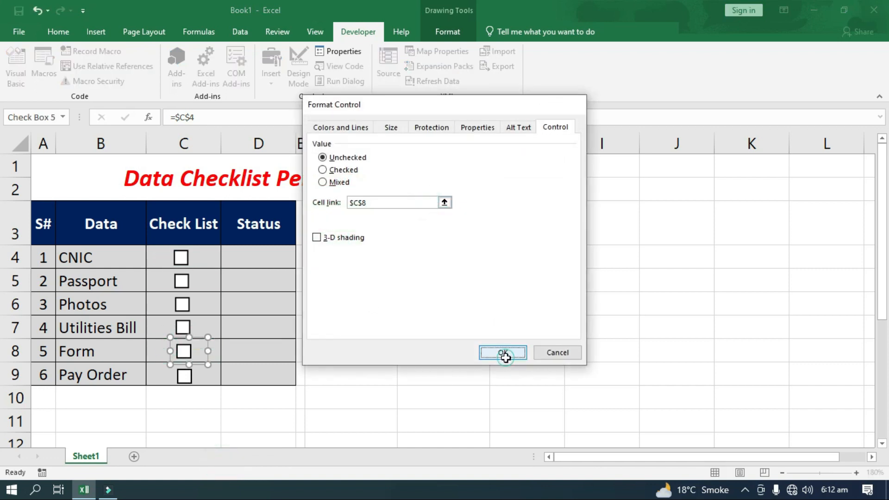
pyautogui.click(502, 353)
# Step: Change the cell link of the Pay Order check box to $C$9
pyautogui.rightClick(184, 373)
pyautogui.click(205, 368)
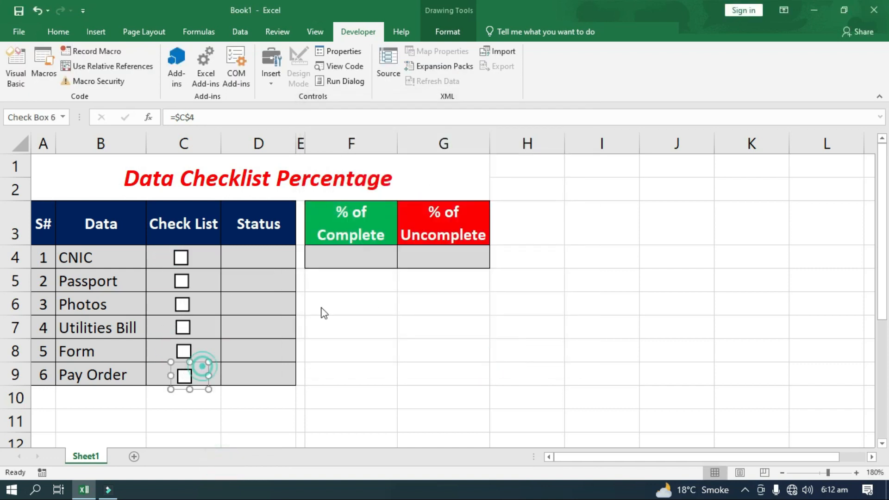
pyautogui.click(419, 203)
pyautogui.click(159, 380)
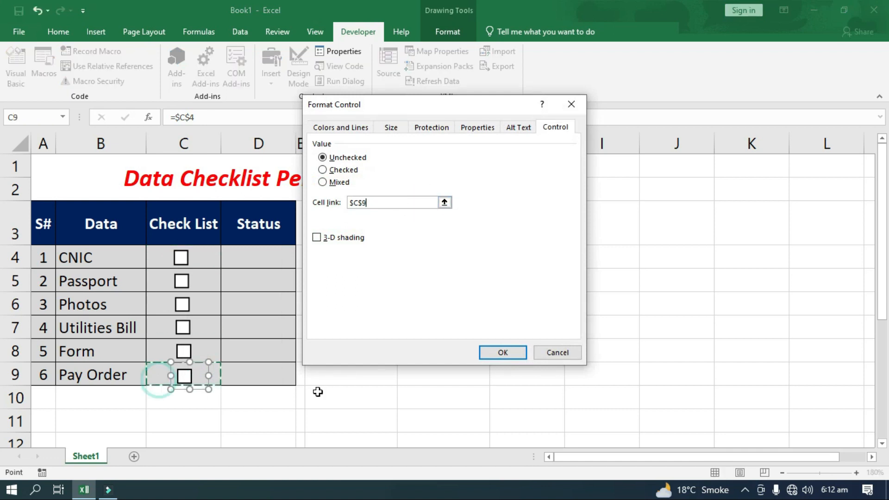
pyautogui.click(487, 353)
# Step: Test the CNIC check box on and off, and set the font color of C4:C9 to the light gray matching the cell fill
pyautogui.click(180, 260)
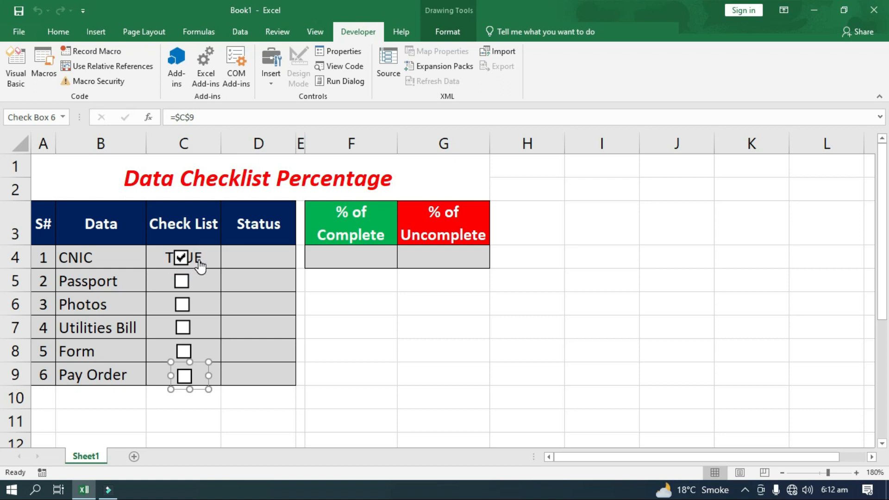
pyautogui.click(181, 259)
pyautogui.moveTo(199, 250); pyautogui.dragTo(200, 380)
pyautogui.press('Escape')
pyautogui.click(58, 31)
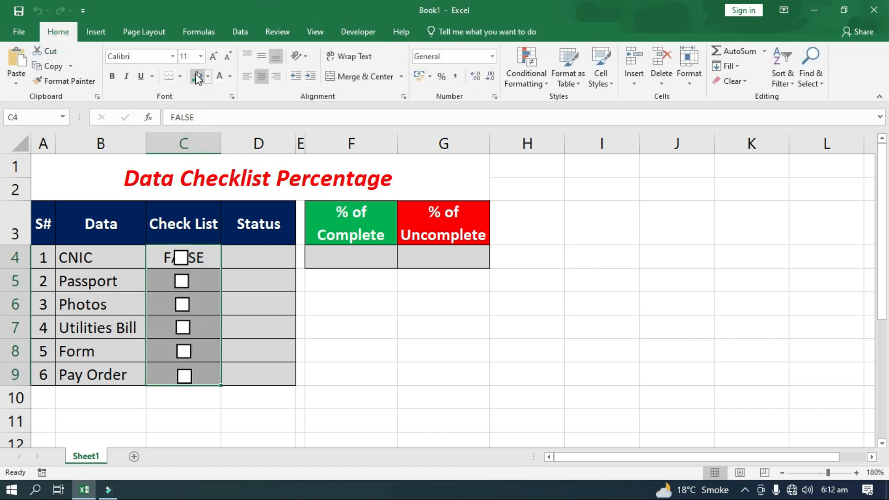
pyautogui.click(230, 77)
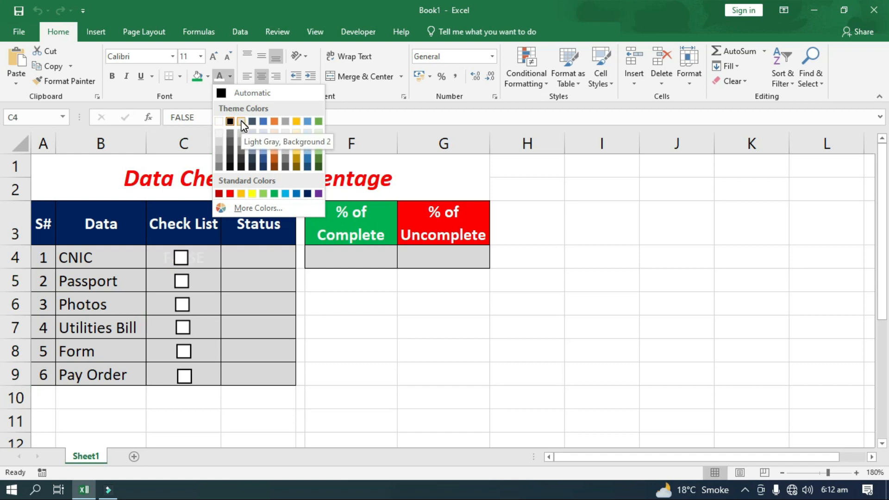
pyautogui.click(218, 141)
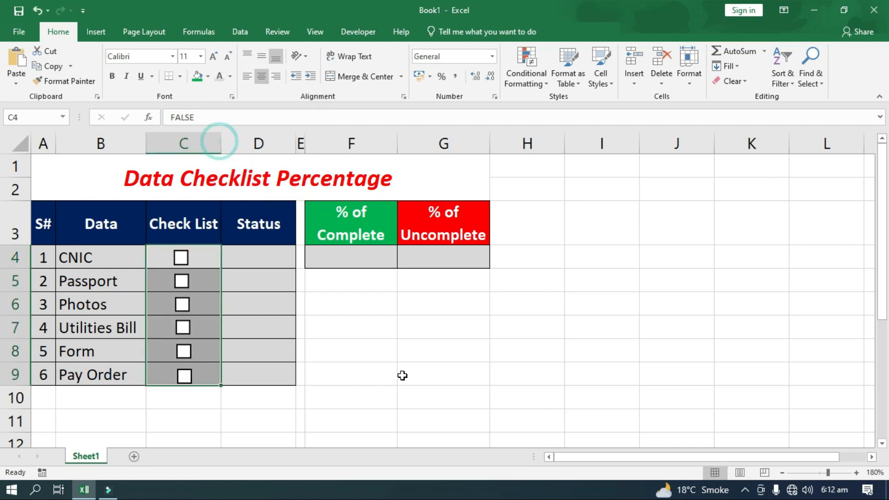
pyautogui.click(403, 375)
# Step: Enter the formula =IF(C4:C9,"Complete","Uncomplete") in the CNIC row's Status cell D4
pyautogui.moveTo(264, 254); pyautogui.dragTo(271, 367)
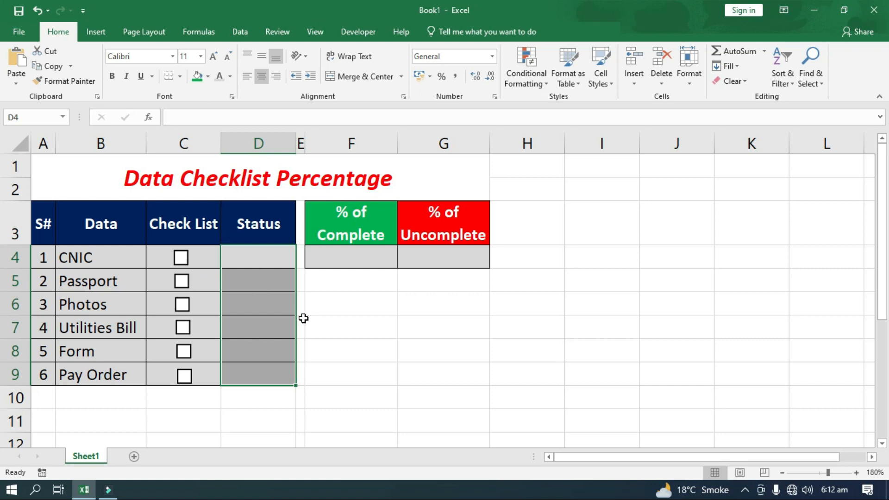
pyautogui.click(341, 336)
pyautogui.click(237, 255)
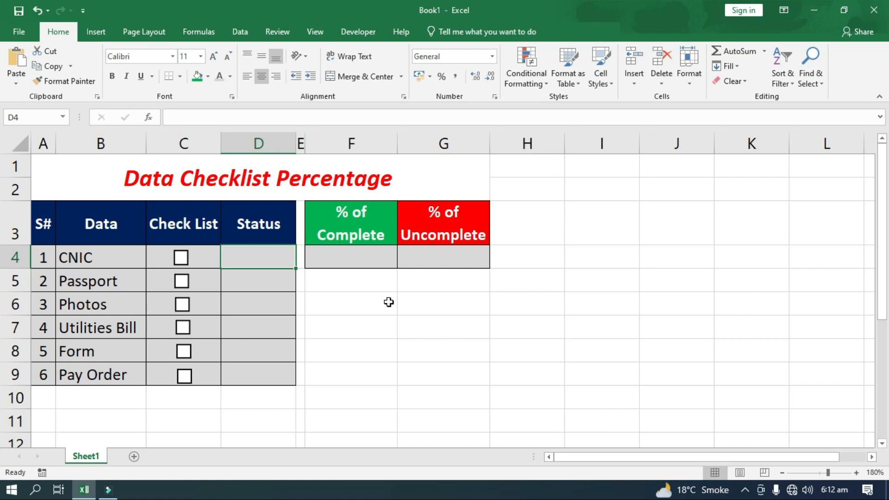
pyautogui.write('=if')
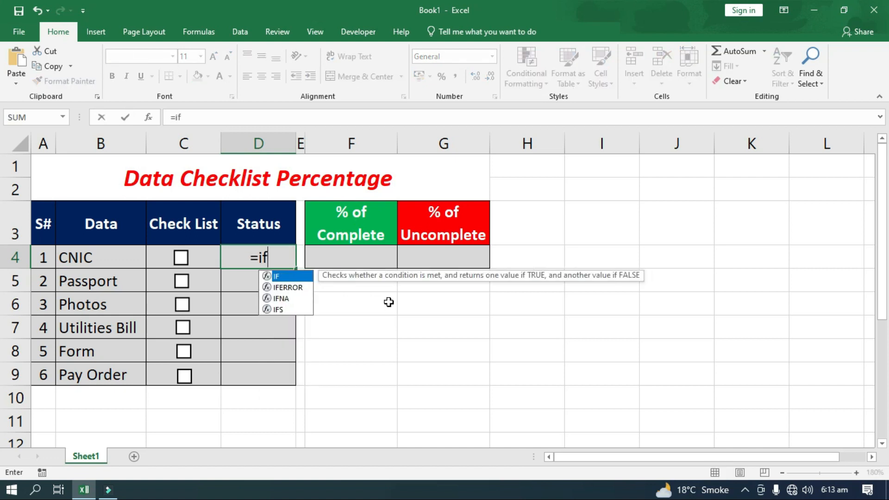
pyautogui.press('Tab')
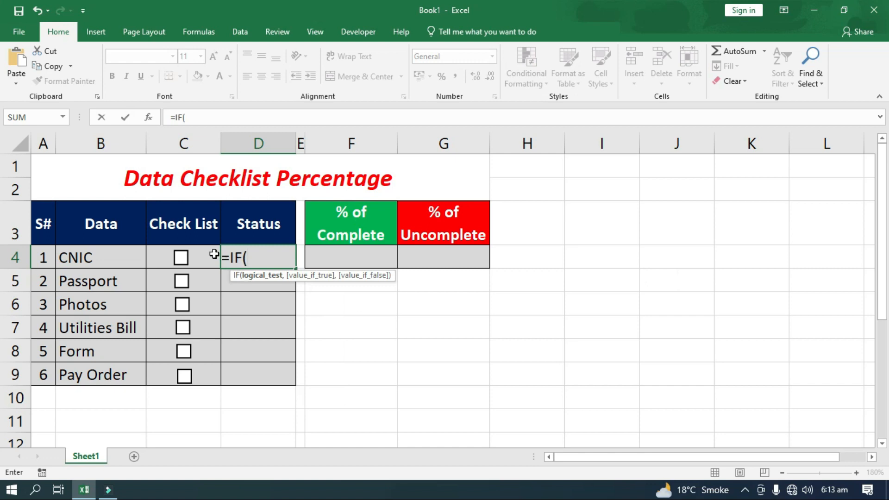
pyautogui.moveTo(209, 250); pyautogui.dragTo(215, 377)
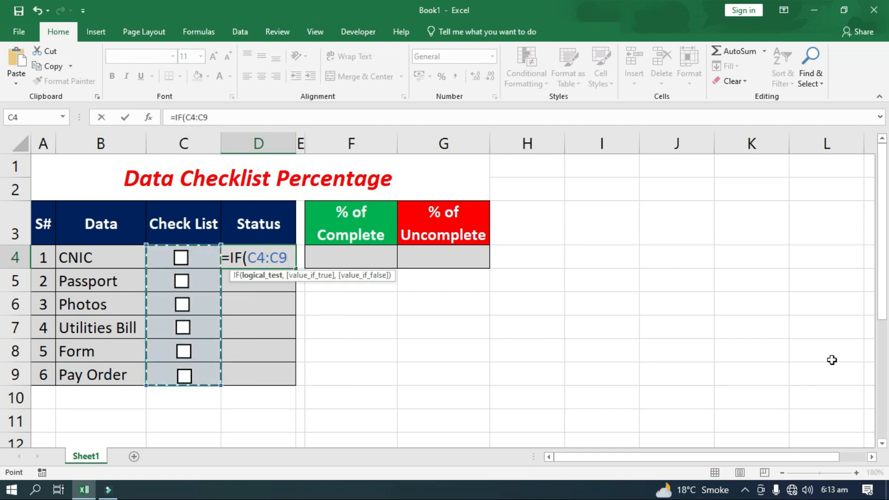
pyautogui.write(',')
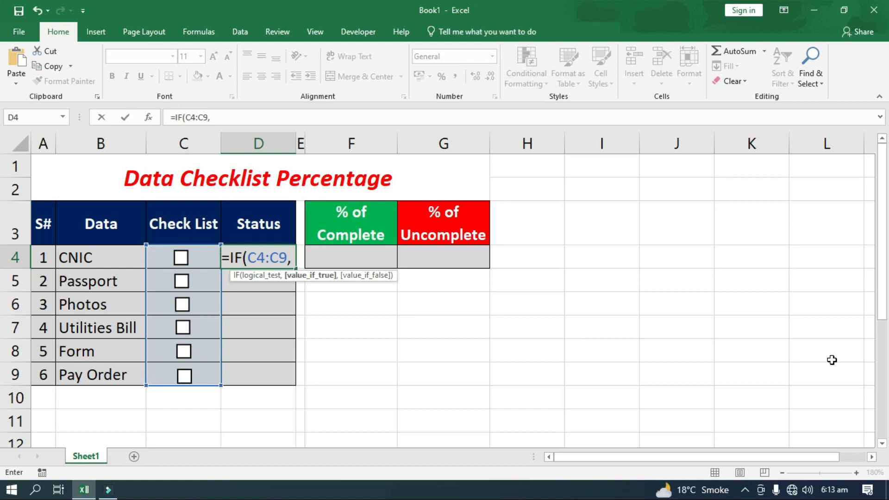
pyautogui.write('"Co')
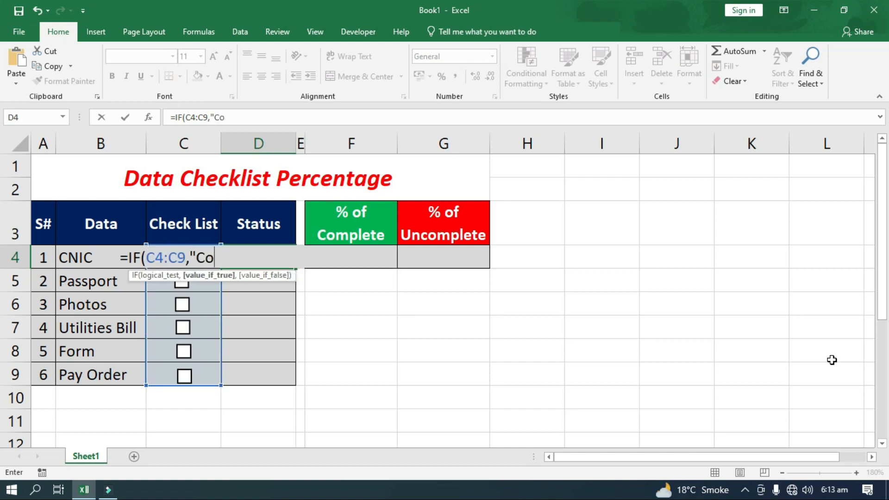
pyautogui.write('mplete')
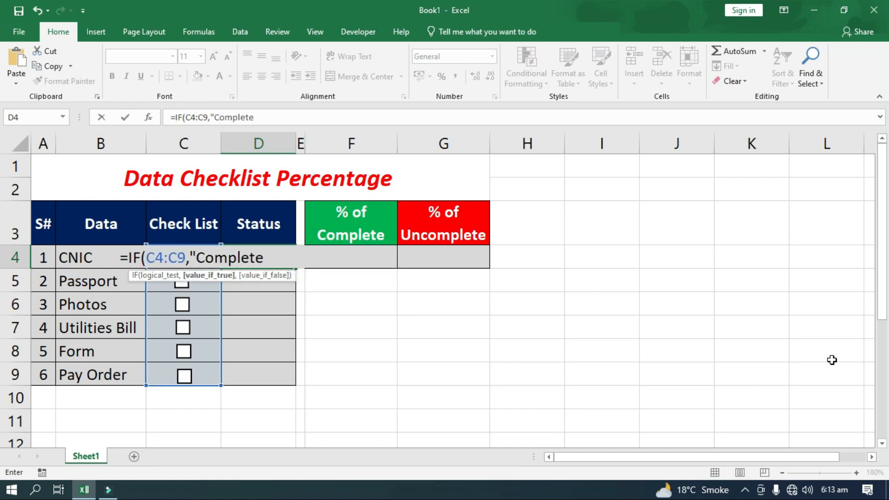
pyautogui.write('",')
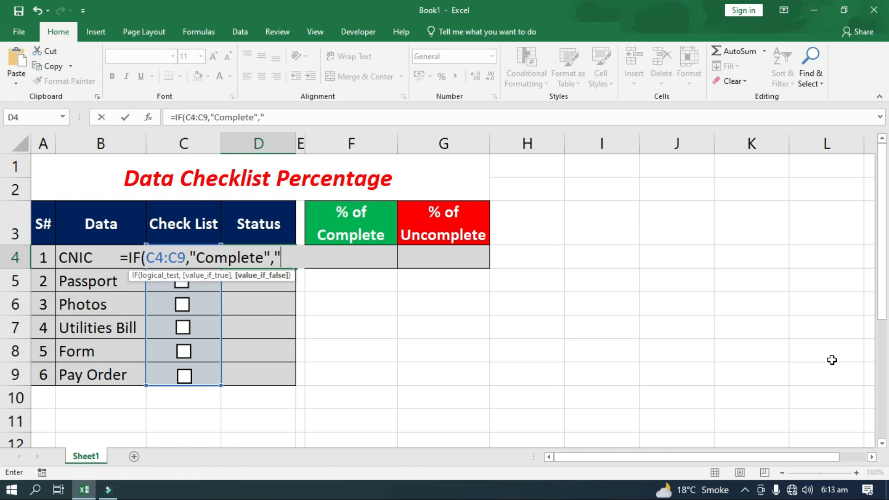
pyautogui.write('"Uncomplete"')
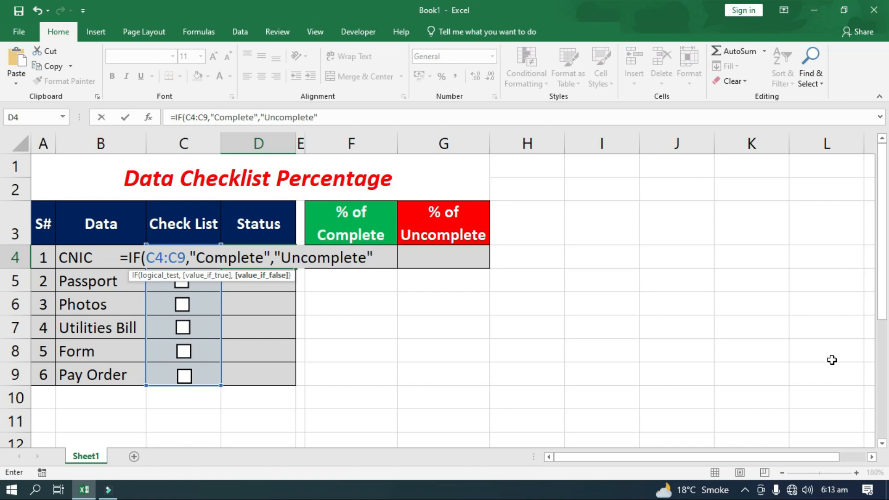
pyautogui.write(')')
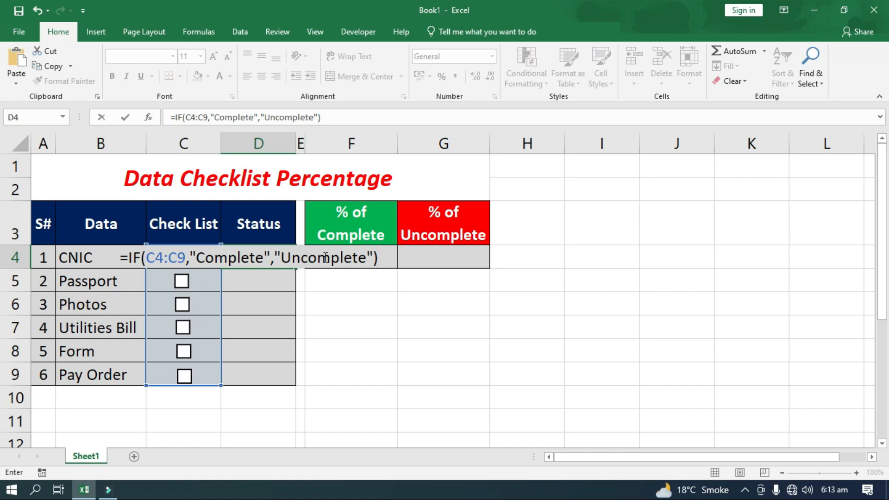
pyautogui.press('Return')
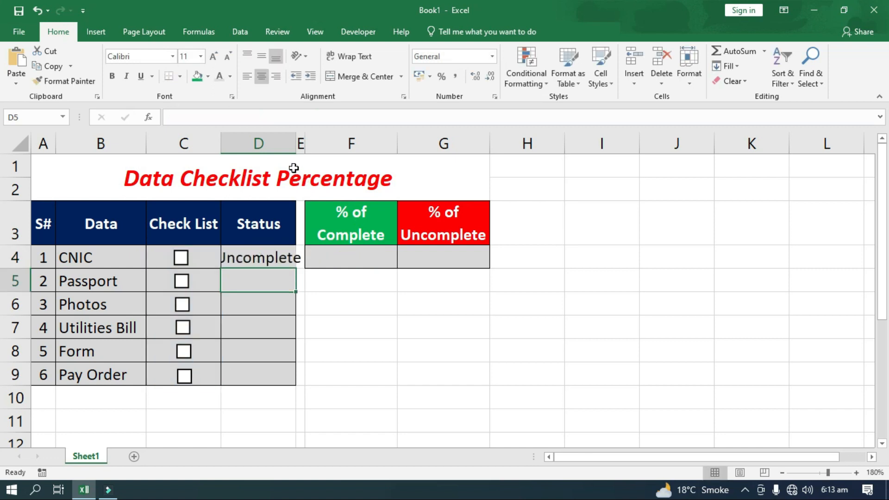
# Step: Auto-fit the width of the Status column and fill the D4 formula down to D9
pyautogui.doubleClick(297, 144)
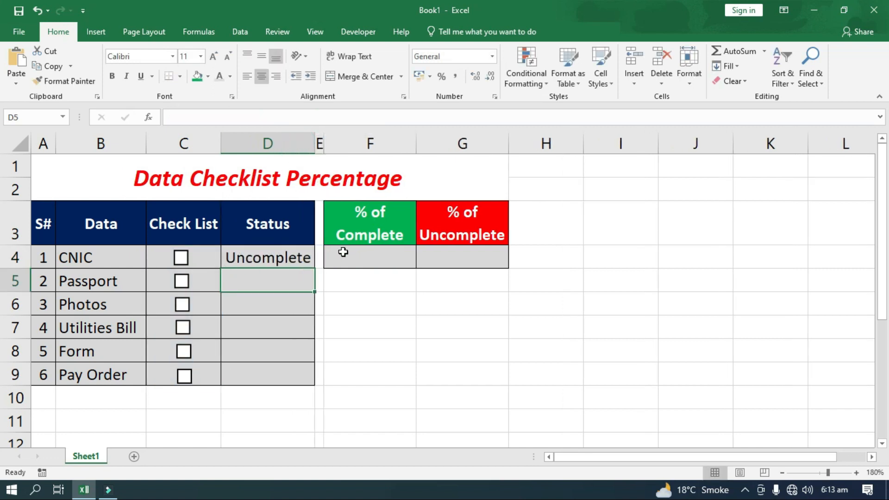
pyautogui.click(305, 254)
pyautogui.moveTo(316, 269); pyautogui.dragTo(315, 386)
# Step: Tick the CNIC, Utilities Bill, Pay Order and Photos check boxes
pyautogui.click(182, 258)
pyautogui.click(182, 327)
pyautogui.click(184, 376)
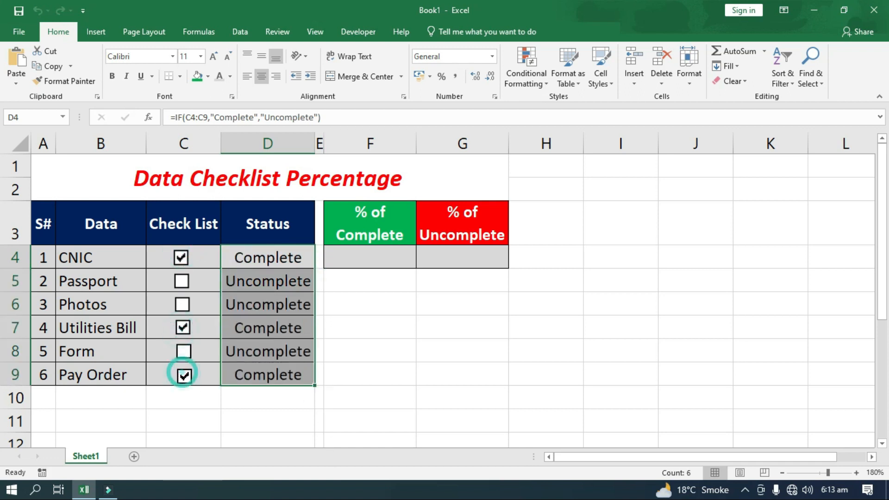
pyautogui.click(182, 305)
pyautogui.click(511, 397)
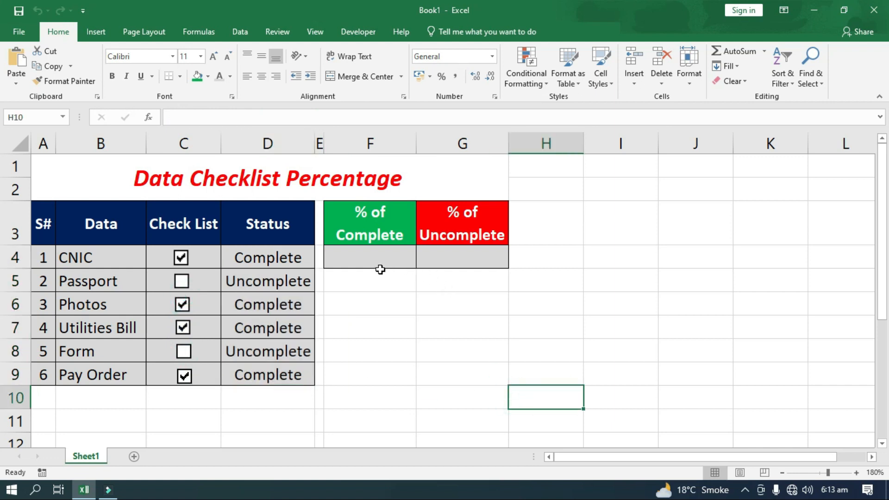
# Step: Enter =COUNTIF(D4:D9,"Complete")/COUNTA(D4:D9) in F4 under % of Complete and format the cell as a percentage
pyautogui.click(373, 258)
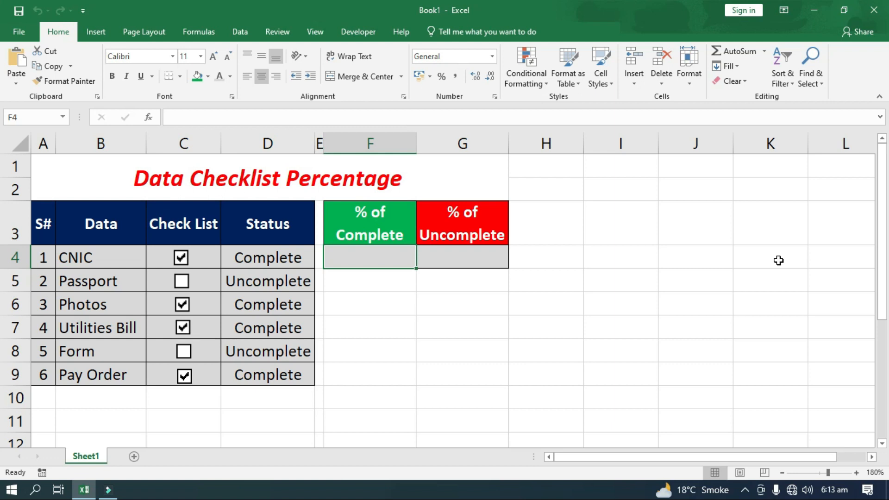
pyautogui.write('=countif')
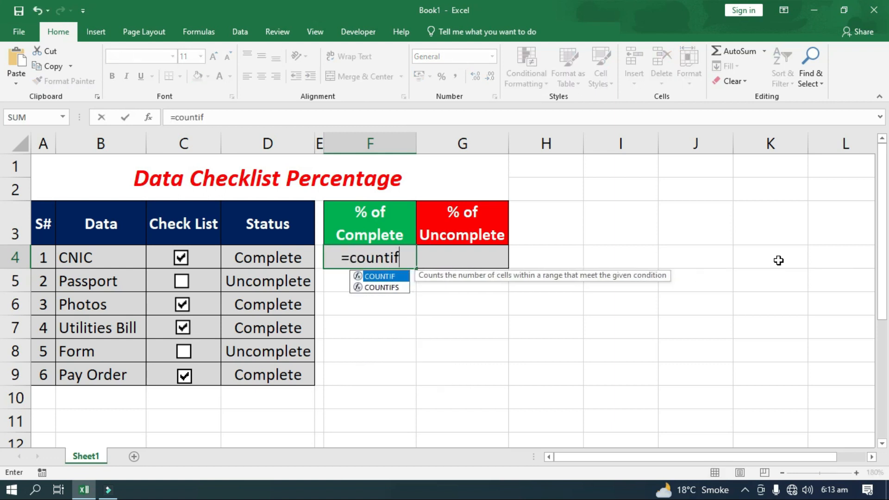
pyautogui.press('Tab')
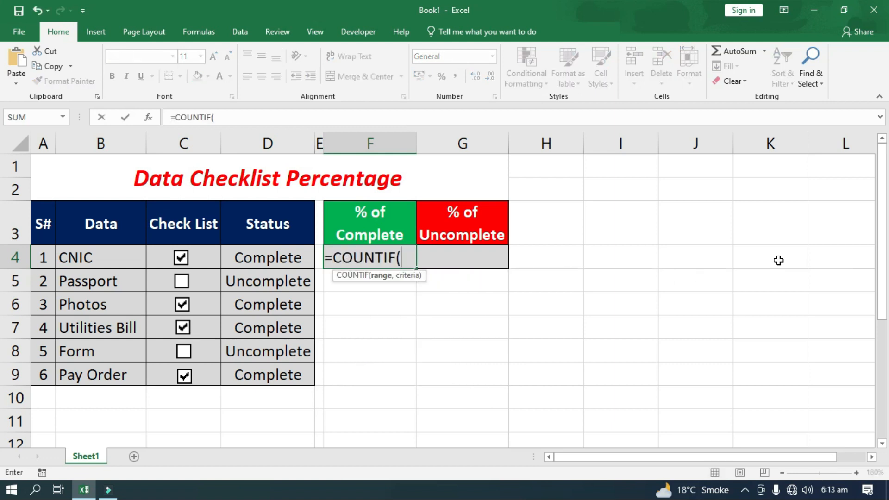
pyautogui.moveTo(268, 258); pyautogui.dragTo(268, 375)
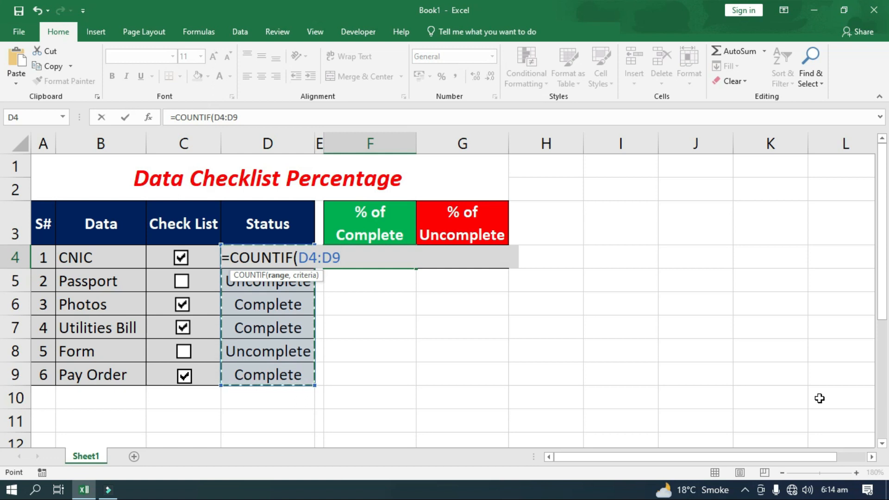
pyautogui.write(',')
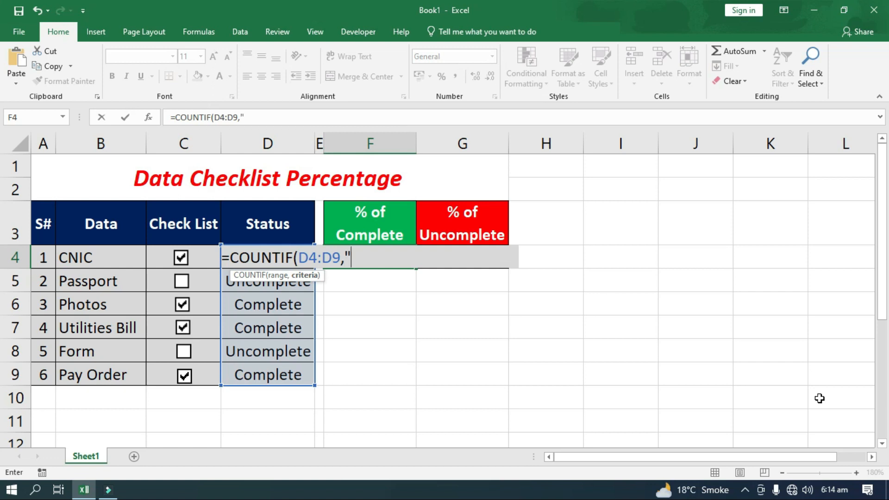
pyautogui.write('"Complete')
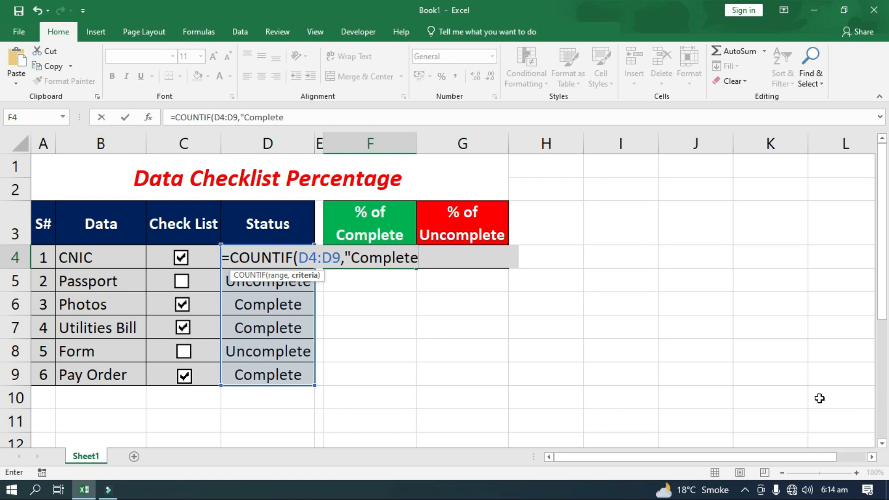
pyautogui.write('")/')
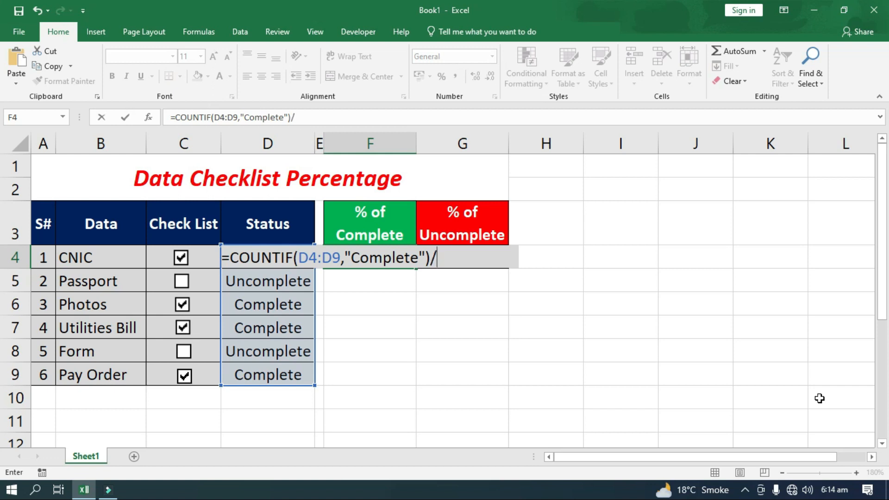
pyautogui.write('CountA')
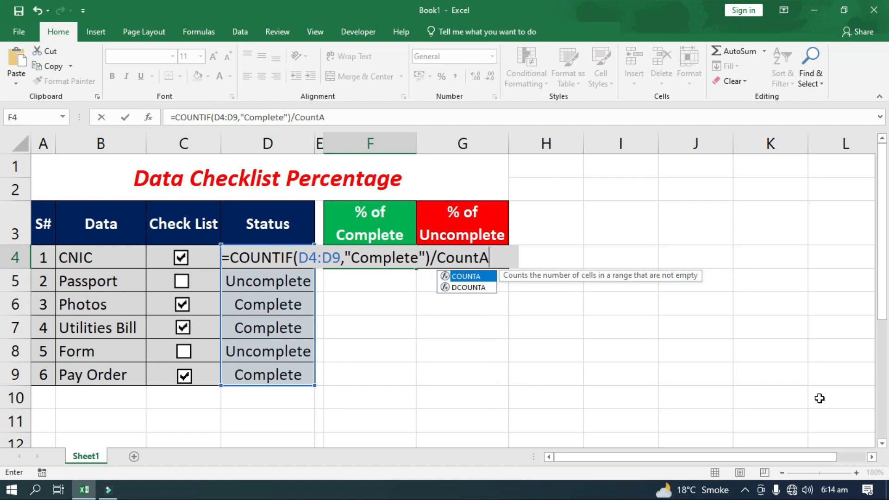
pyautogui.press('Tab')
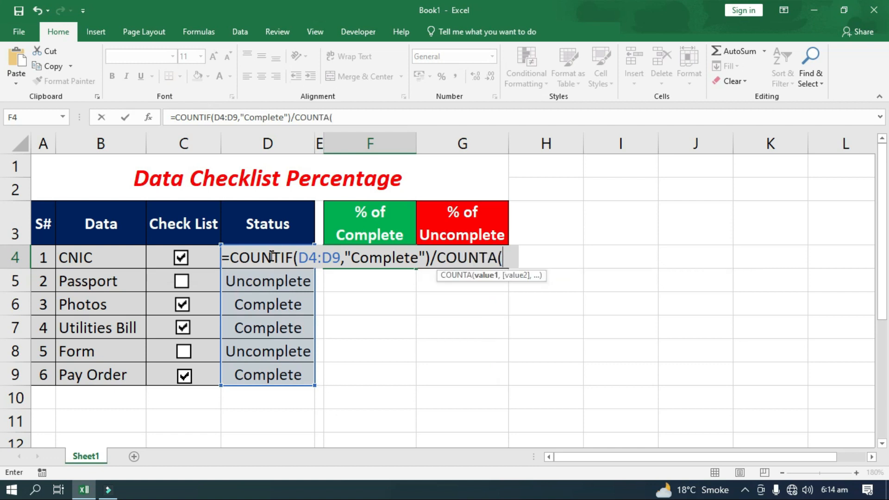
pyautogui.moveTo(289, 378); pyautogui.dragTo(272, 260)
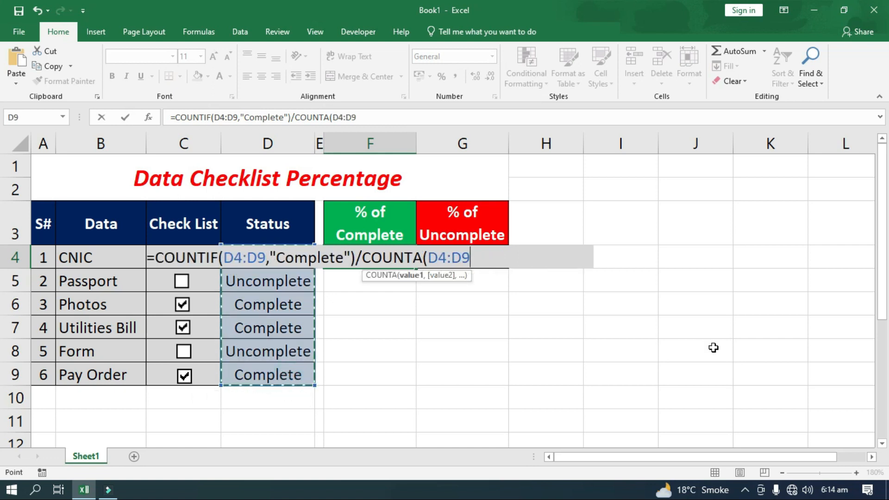
pyautogui.write(')')
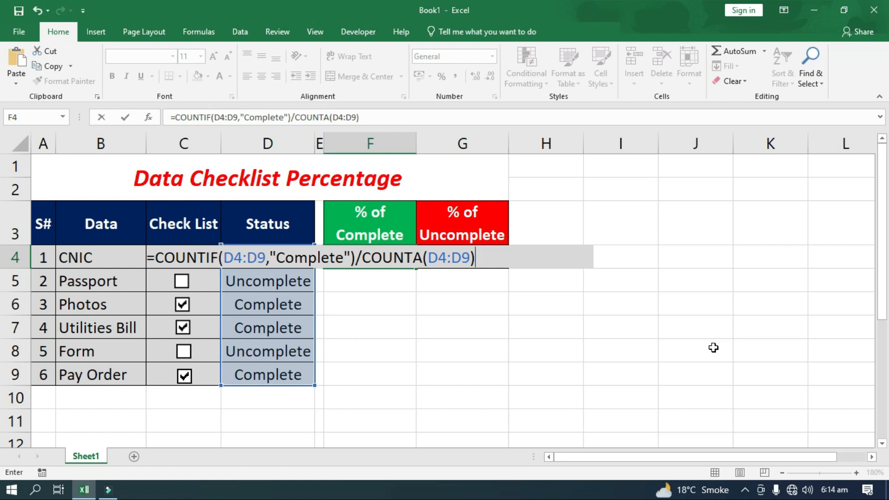
pyautogui.press('Return')
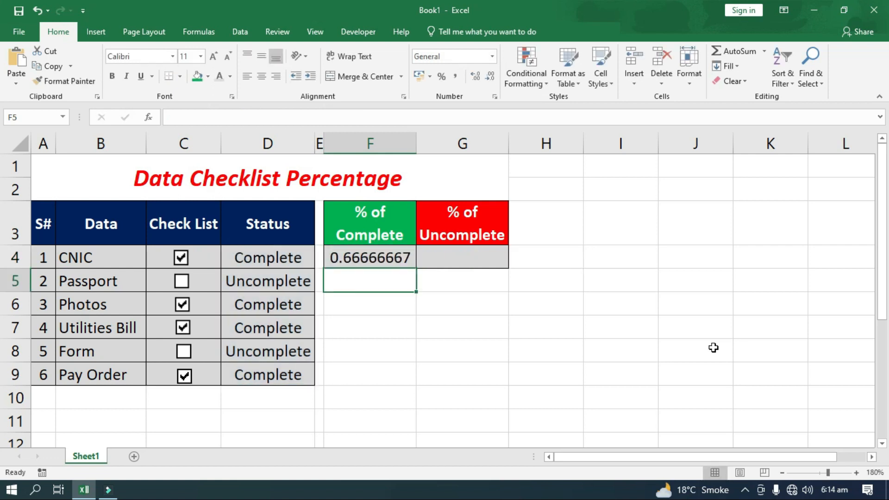
pyautogui.click(385, 253)
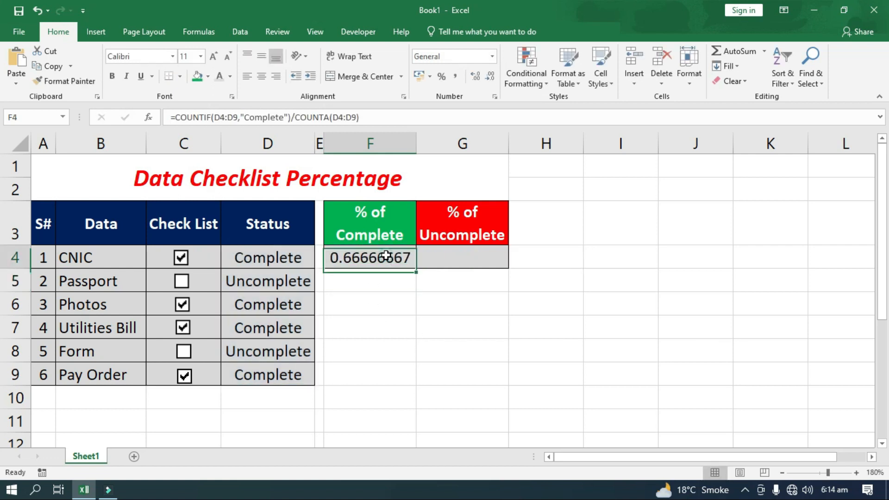
pyautogui.click(441, 77)
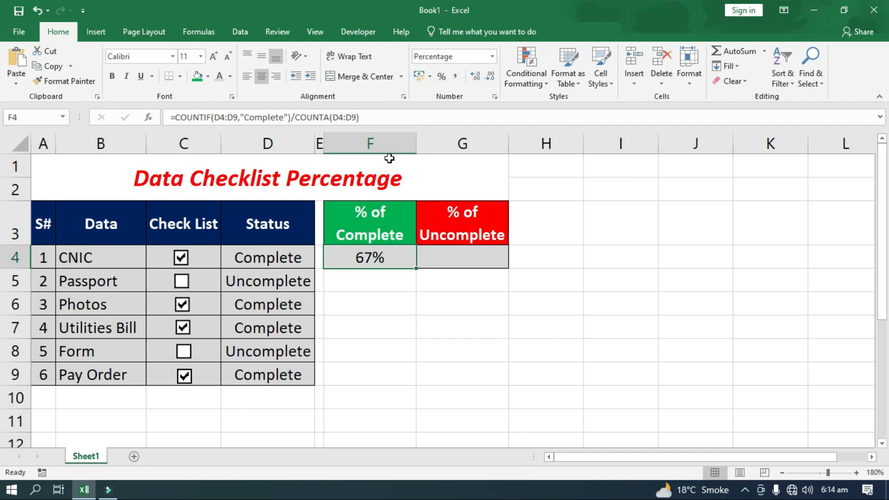
# Step: Tick the Form check box, switch the Passport check box on and off again, and clear the Utilities Bill check box
pyautogui.click(184, 351)
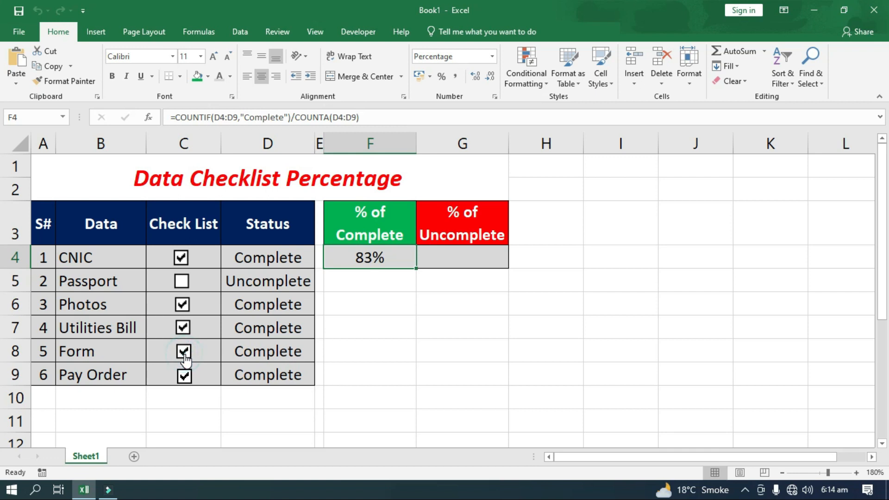
pyautogui.click(182, 281)
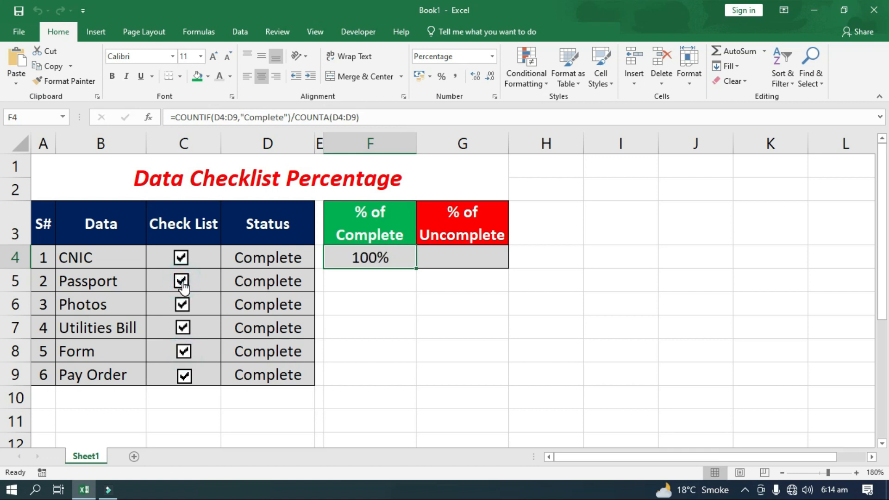
pyautogui.click(182, 281)
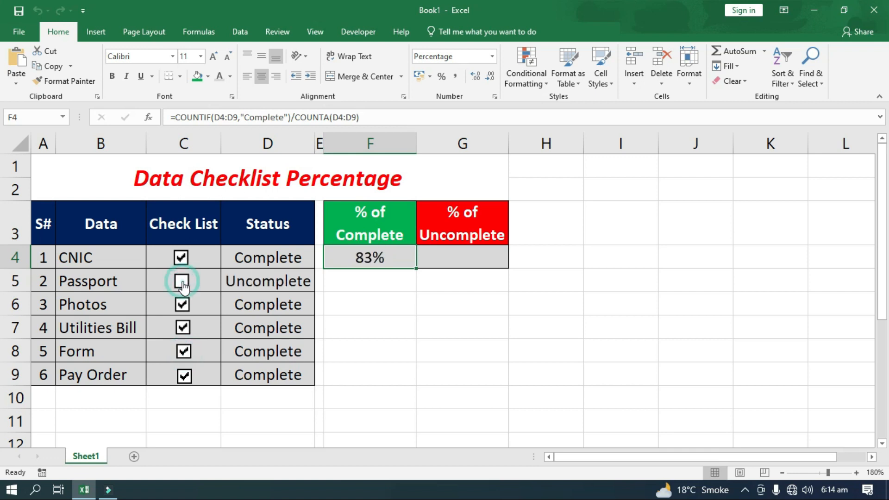
pyautogui.click(190, 330)
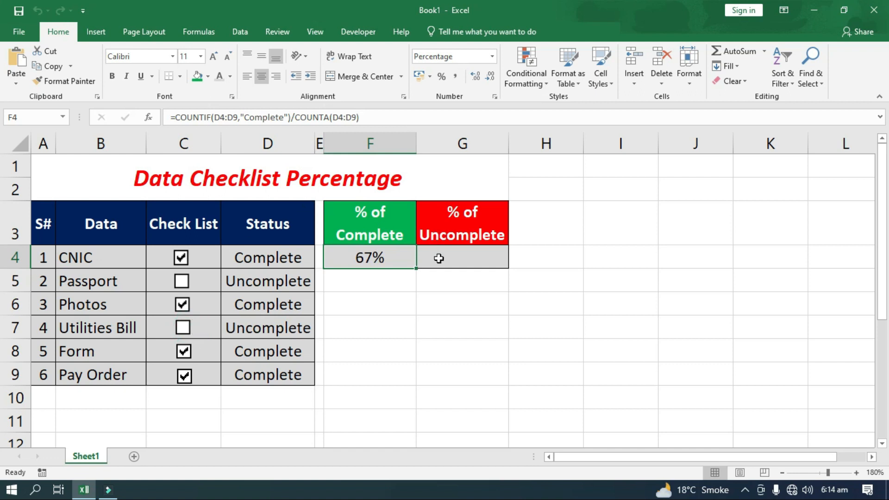
# Step: Copy the text of the % of Complete formula in F4, leaving the cell as it is
pyautogui.click(406, 260)
pyautogui.click(472, 260)
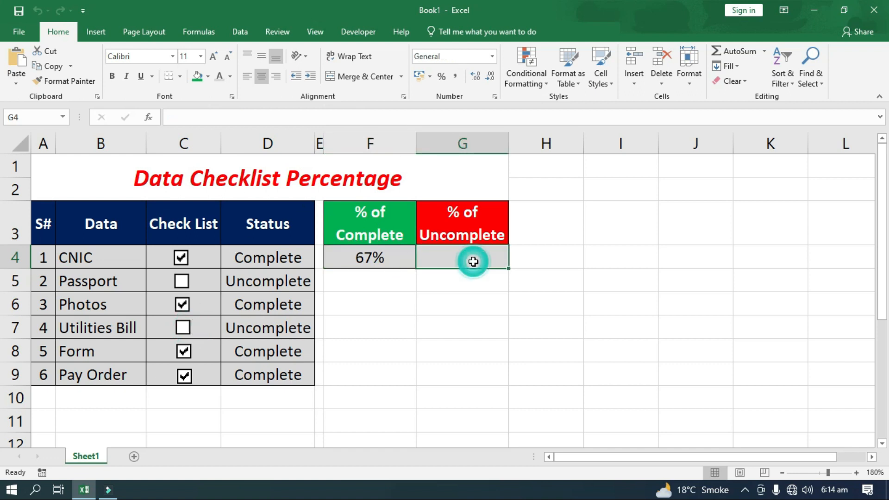
pyautogui.click(393, 261)
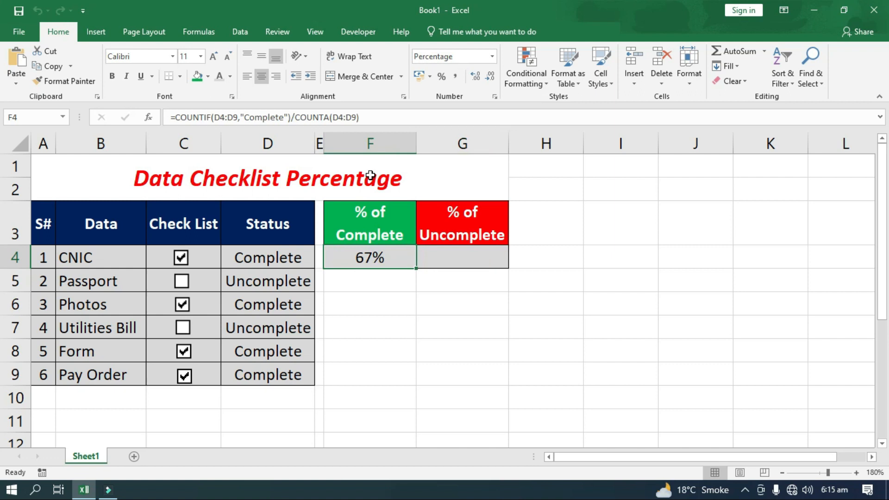
pyautogui.click(377, 117)
pyautogui.click(393, 117)
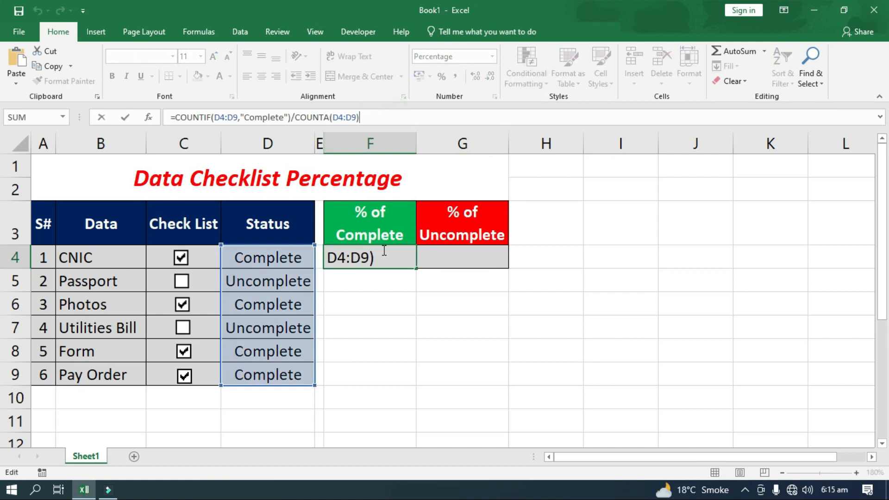
pyautogui.click(468, 252)
pyautogui.click(402, 261)
pyautogui.click(393, 118)
pyautogui.moveTo(263, 111); pyautogui.dragTo(109, 95)
pyautogui.hotkey('ctrl', 'c')
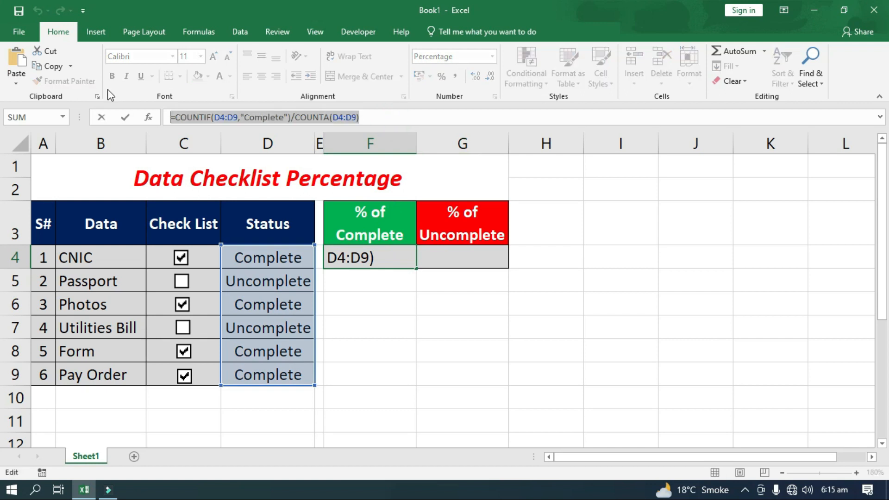
pyautogui.press('Return')
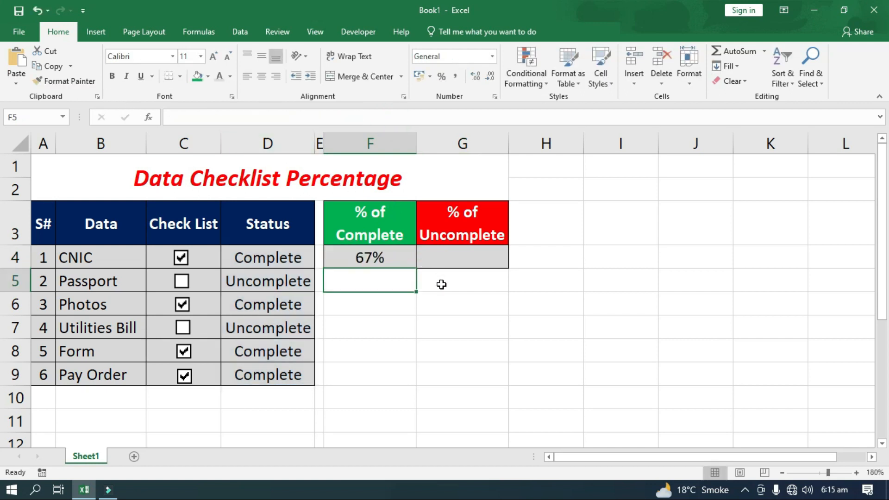
# Step: Paste the formula into G4, change it to =COUNTIF(D4:D9,"UnComplete")/COUNTA(D4:D9), and format the cell as a percentage
pyautogui.click(446, 257)
pyautogui.hotkey('ctrl', 'v')
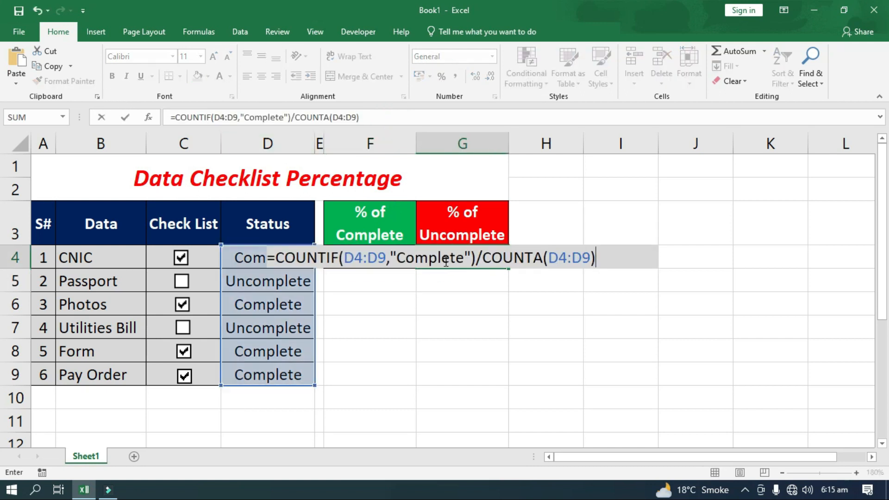
pyautogui.click(399, 256)
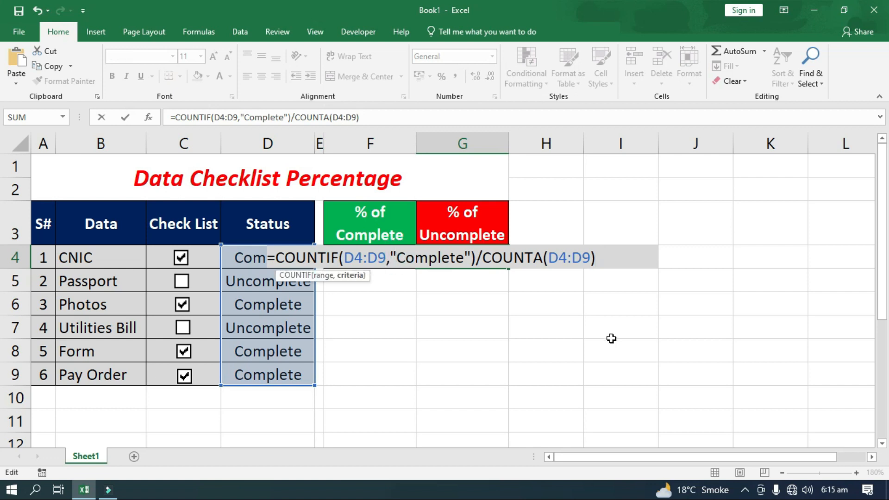
pyautogui.write('Un')
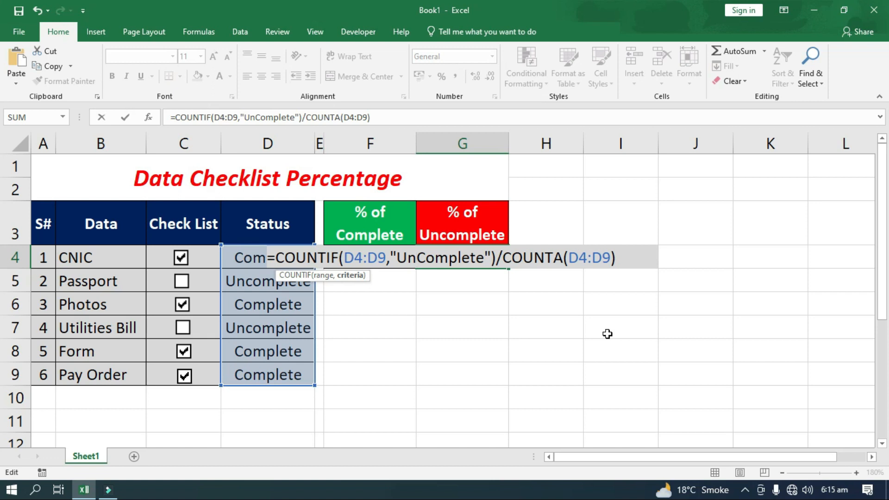
pyautogui.press('Return')
pyautogui.click(470, 259)
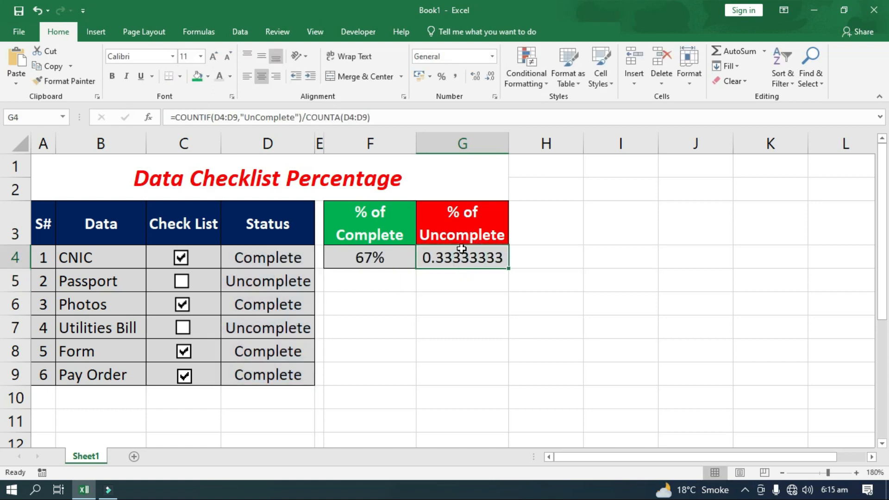
pyautogui.click(440, 77)
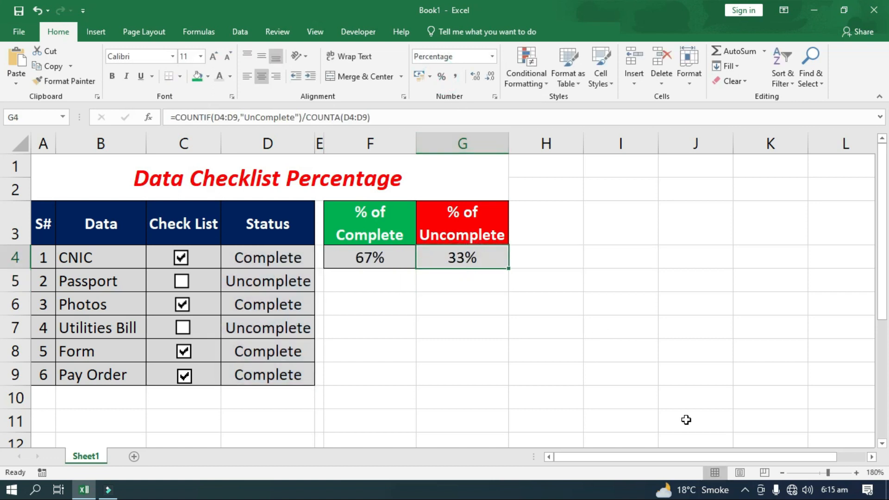
# Step: Tick the Passport check box and leave the Utilities Bill and Form check boxes cleared
pyautogui.click(184, 328)
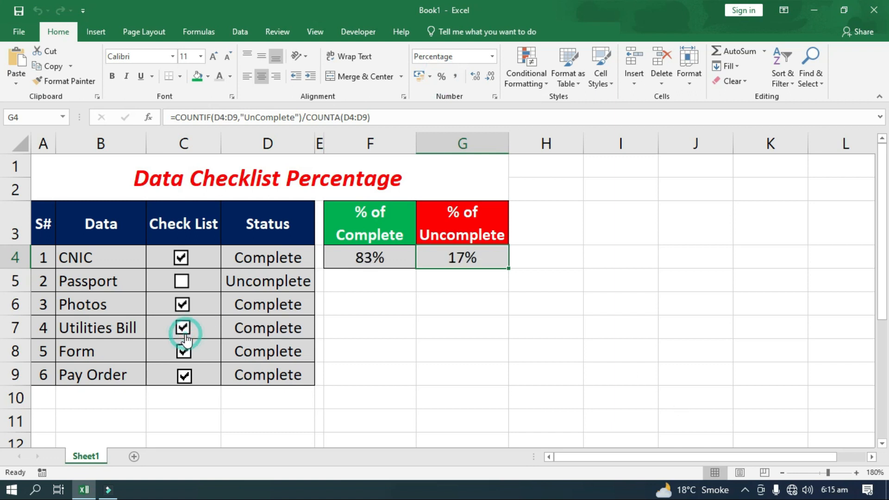
pyautogui.click(177, 280)
pyautogui.click(182, 327)
pyautogui.click(184, 350)
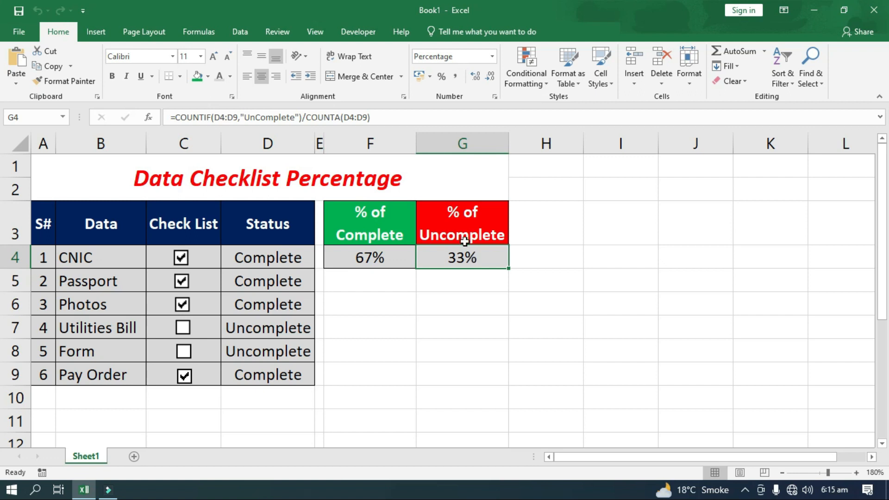
# Step: Insert a 2-D clustered bar chart from the two percentages in F4:G4
pyautogui.moveTo(336, 256); pyautogui.dragTo(464, 254)
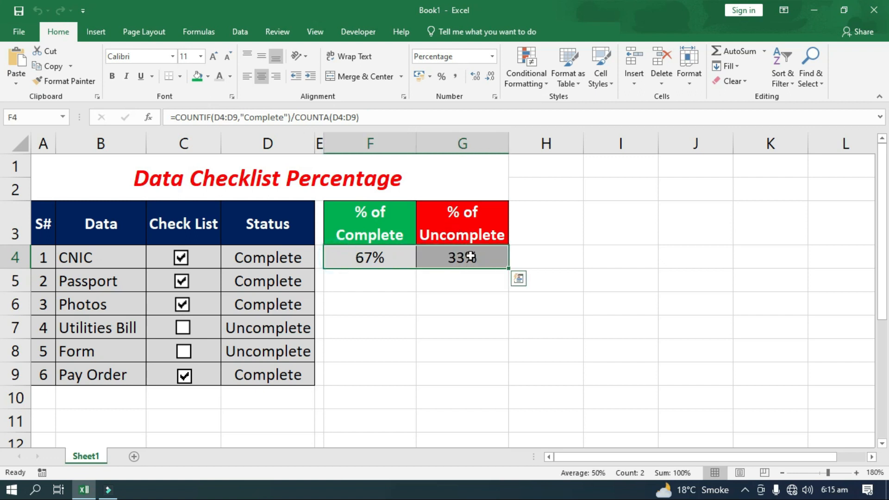
pyautogui.click(101, 38)
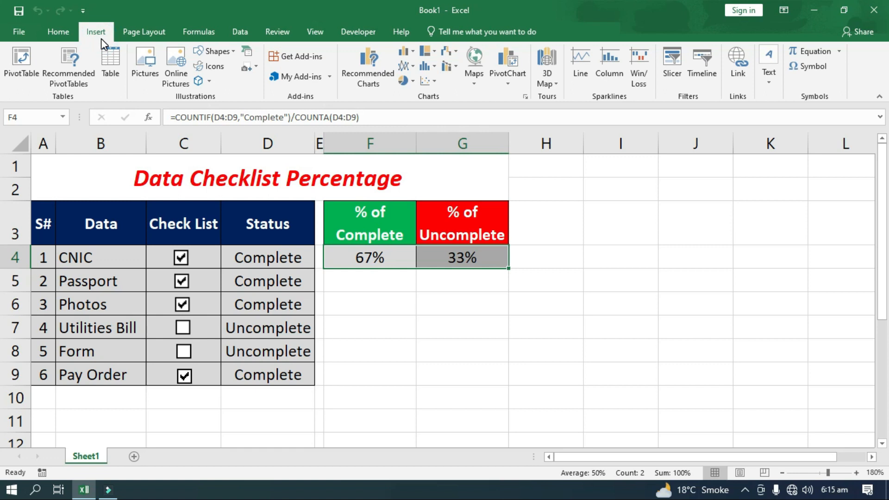
pyautogui.click(412, 51)
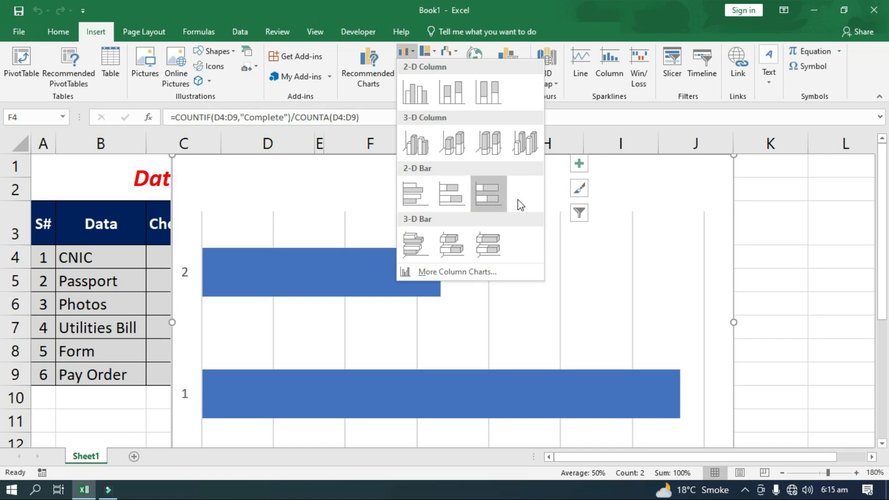
pyautogui.click(421, 198)
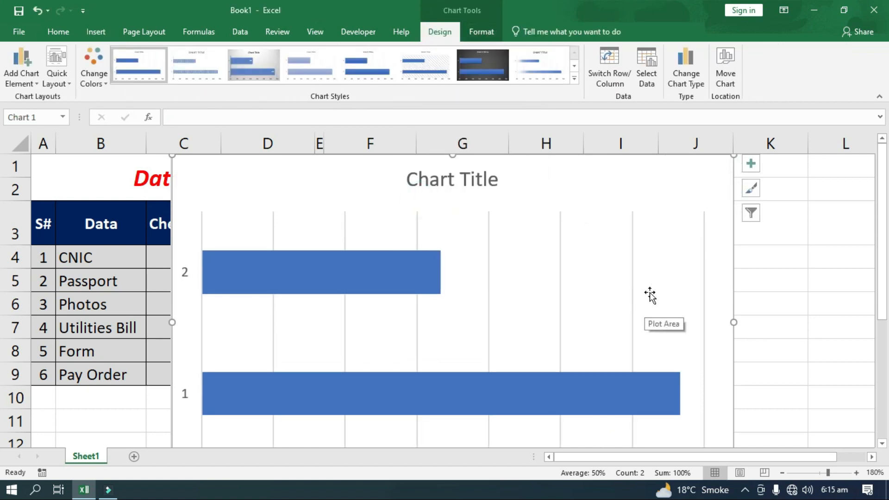
# Step: Change the chart type to Stacked Bar, using the variant that combines both percentages in a single bar
pyautogui.click(677, 83)
pyautogui.click(579, 212)
pyautogui.click(394, 113)
pyautogui.click(532, 200)
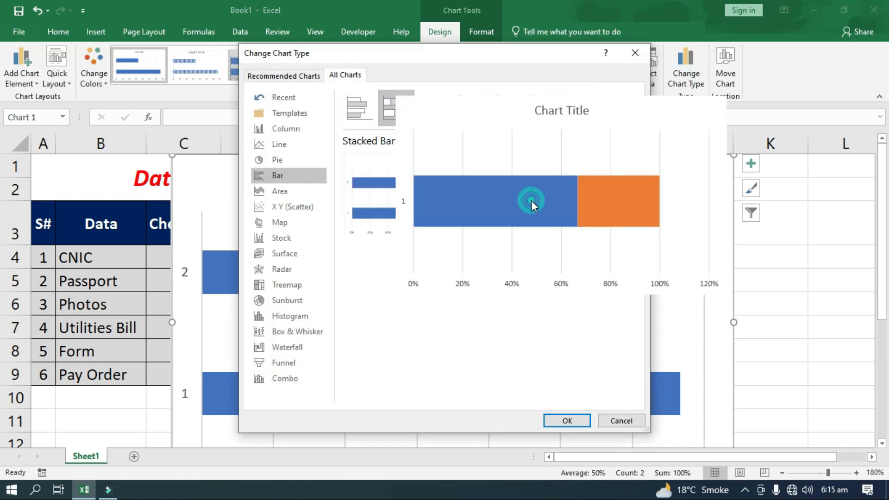
pyautogui.click(568, 420)
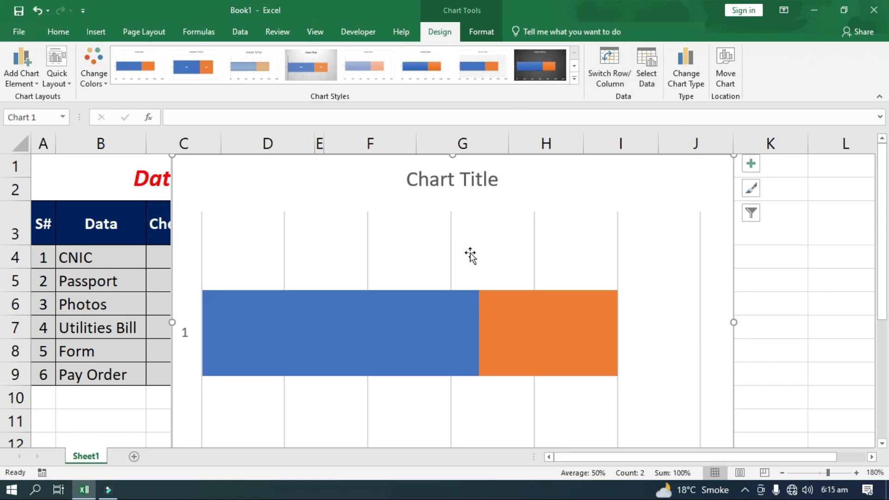
# Step: Set the chart area to No Fill and No Outline
pyautogui.click(481, 32)
pyautogui.click(364, 52)
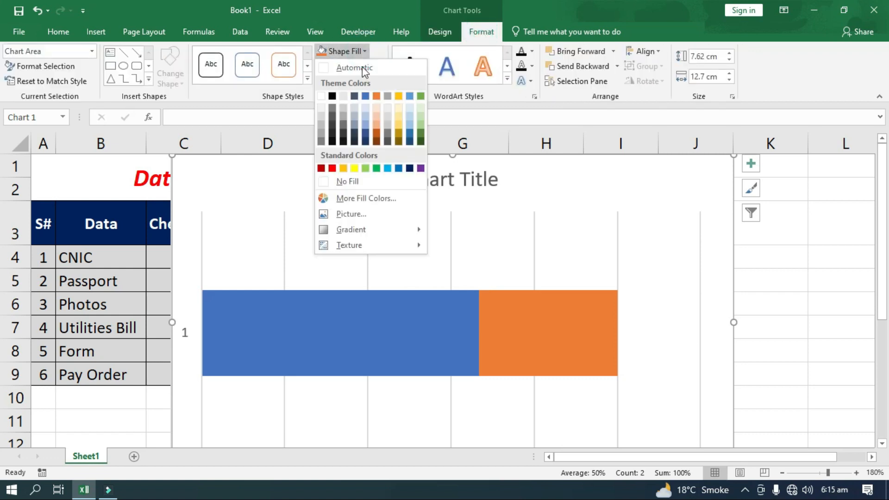
pyautogui.click(347, 183)
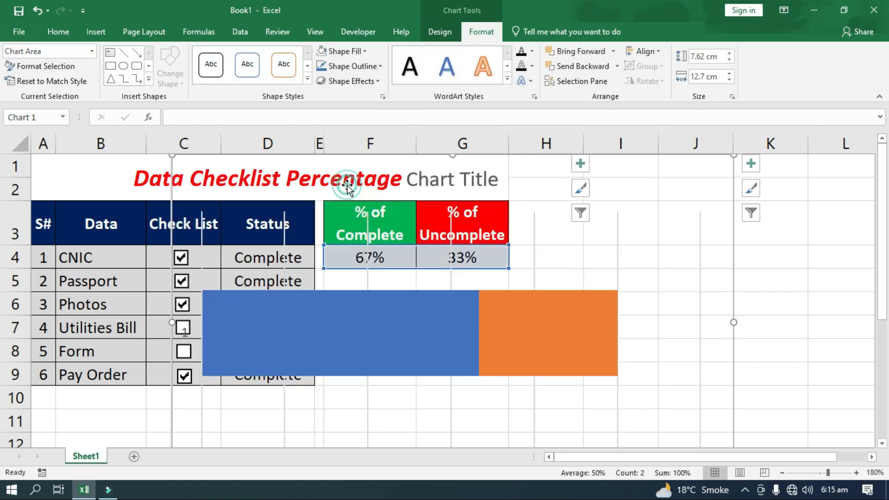
pyautogui.click(353, 66)
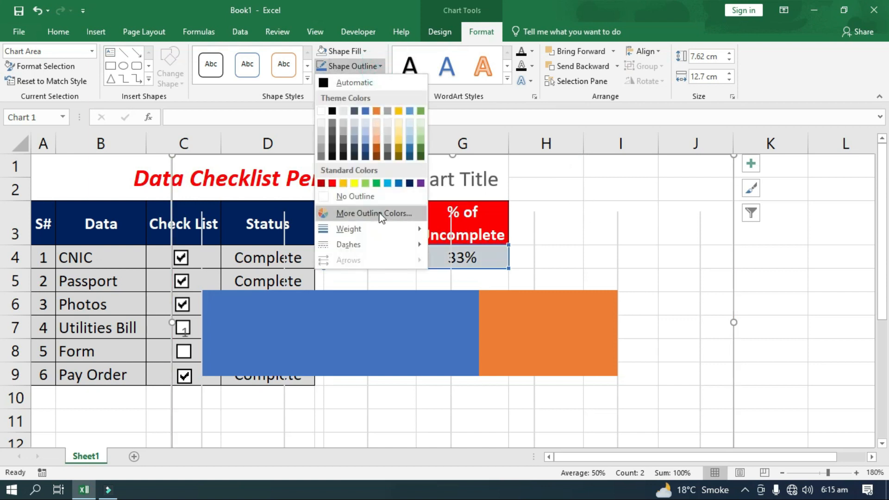
pyautogui.click(355, 196)
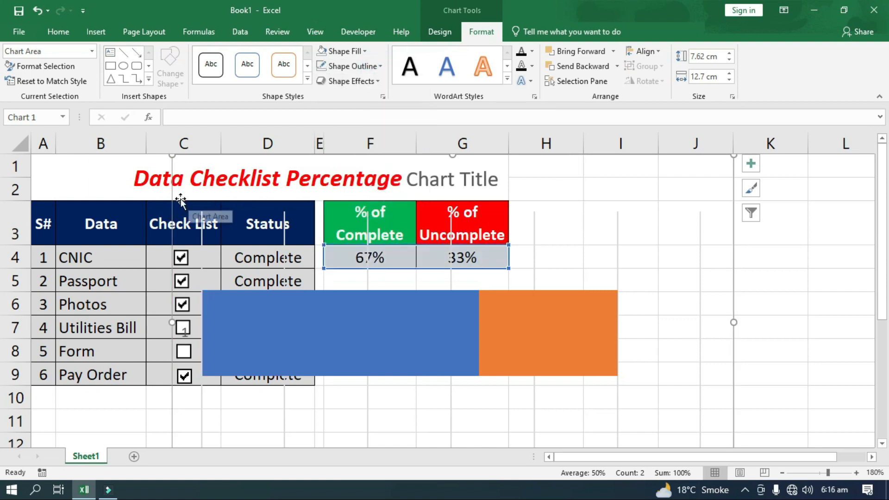
# Step: Move the chart to the right of the check boxes and remove its axes, leaving axis titles off
pyautogui.moveTo(174, 198); pyautogui.dragTo(298, 192)
pyautogui.scroll(-1, 760, 318)
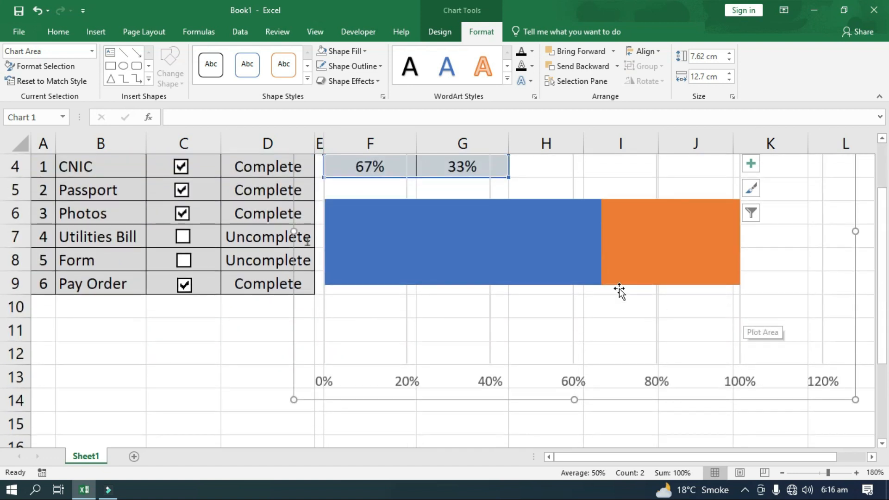
pyautogui.click(751, 164)
pyautogui.click(782, 179)
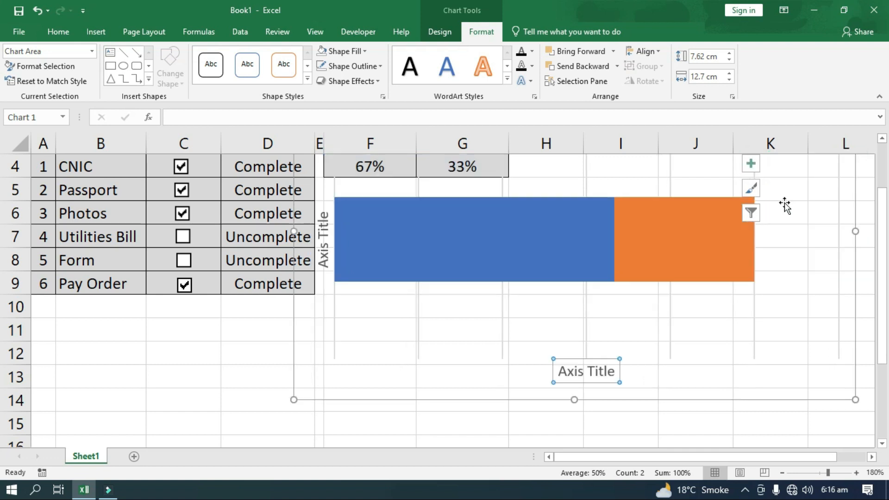
pyautogui.click(751, 163)
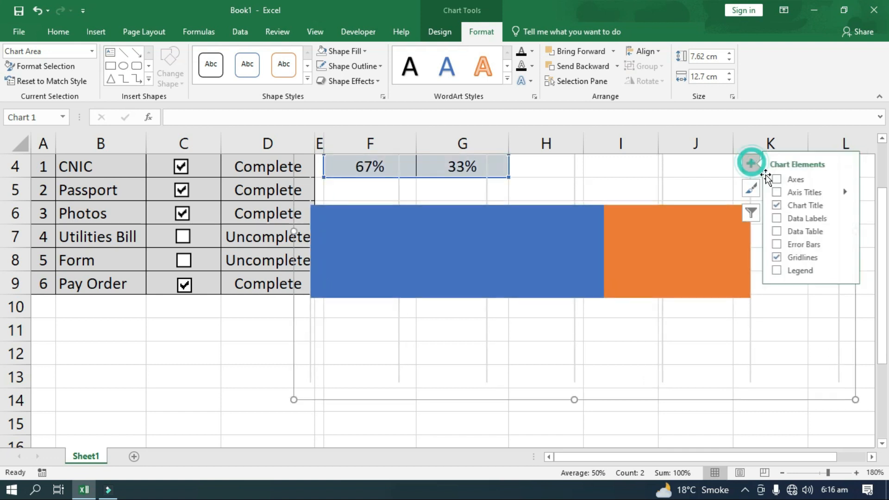
# Step: Show data labels on the stacked bar and remove the chart's gridlines
pyautogui.click(782, 221)
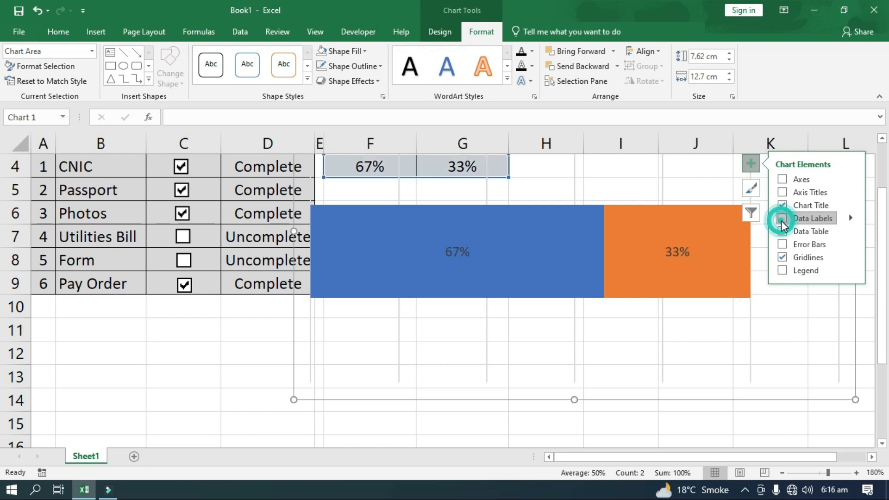
pyautogui.click(788, 223)
pyautogui.click(794, 222)
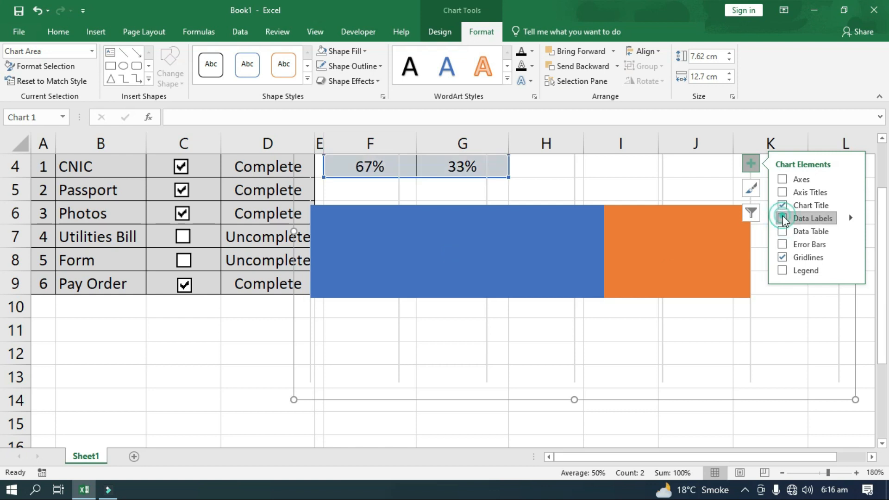
pyautogui.click(751, 163)
pyautogui.click(782, 258)
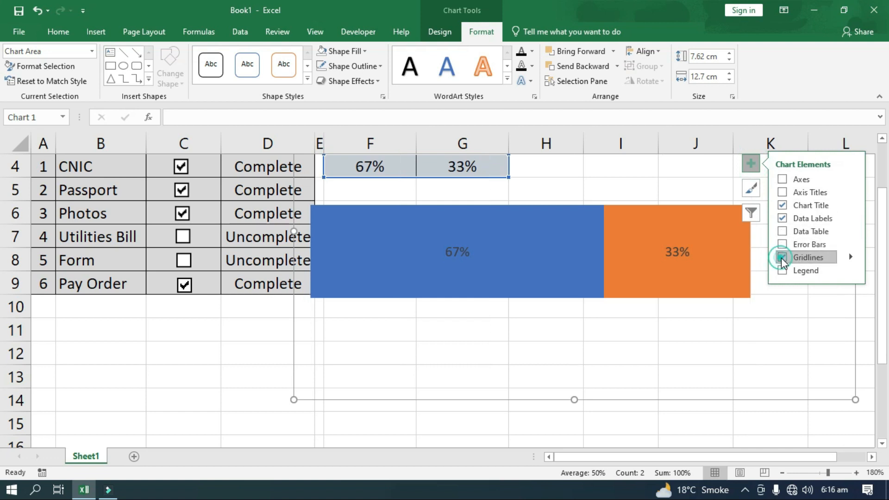
pyautogui.click(782, 259)
pyautogui.click(782, 260)
pyautogui.click(782, 258)
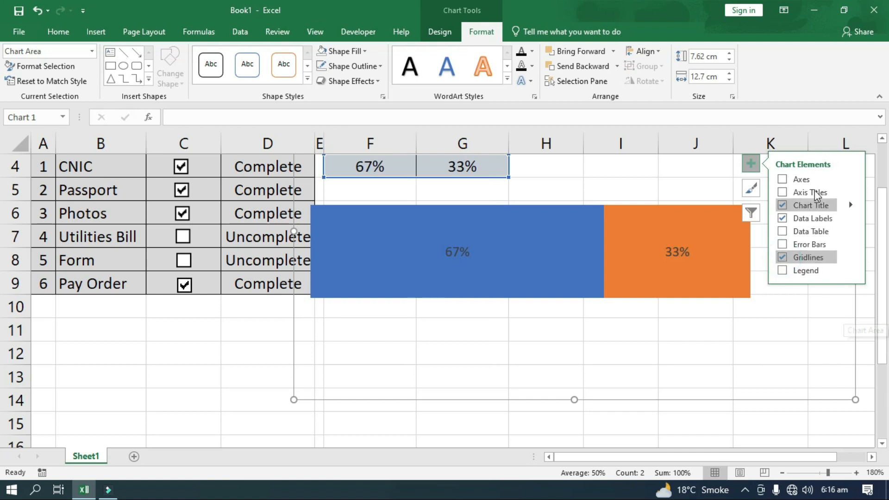
# Step: Align the bar's start with column F and format both data labels in white at size 18, copying the 67% label's formatting to the 33% label
pyautogui.moveTo(334, 391)
pyautogui.mouseDown()
pyautogui.moveTo(357, 387)
pyautogui.moveTo(349, 387)
pyautogui.mouseUp()
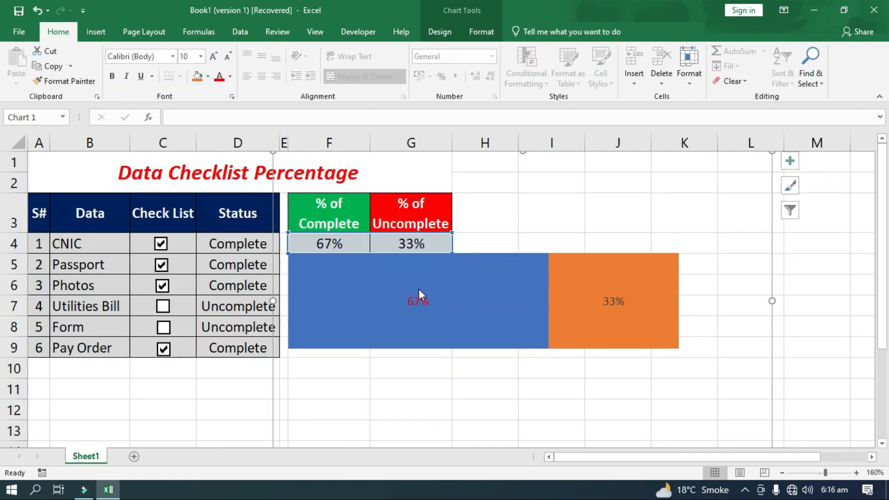
pyautogui.click(419, 299)
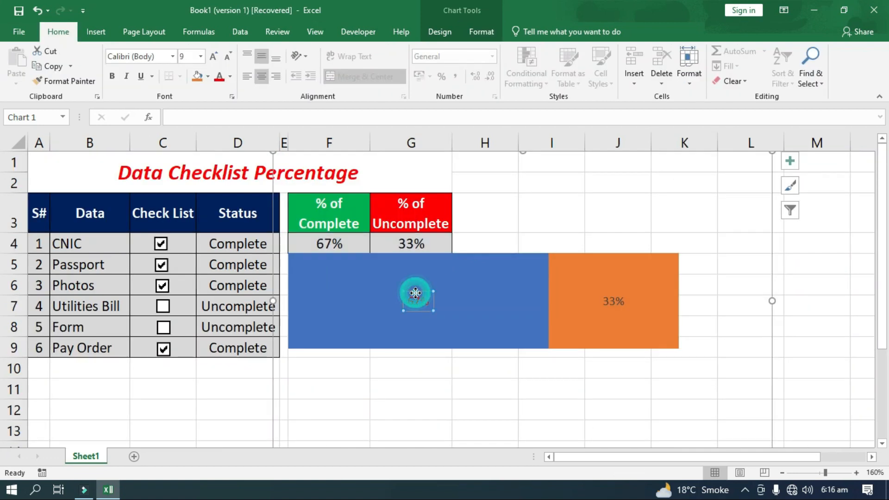
pyautogui.click(229, 77)
pyautogui.click(219, 121)
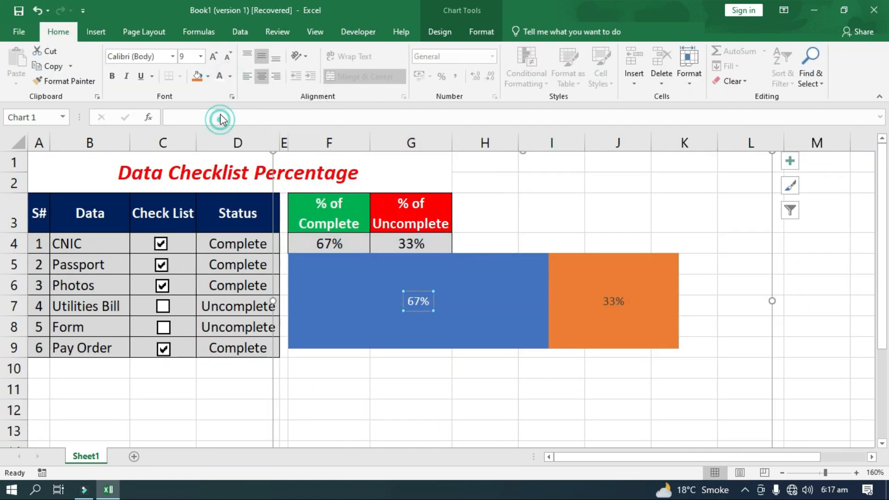
pyautogui.click(212, 56)
pyautogui.click(213, 56)
pyautogui.click(213, 56)
pyautogui.click(213, 57)
pyautogui.click(212, 56)
pyautogui.click(212, 56)
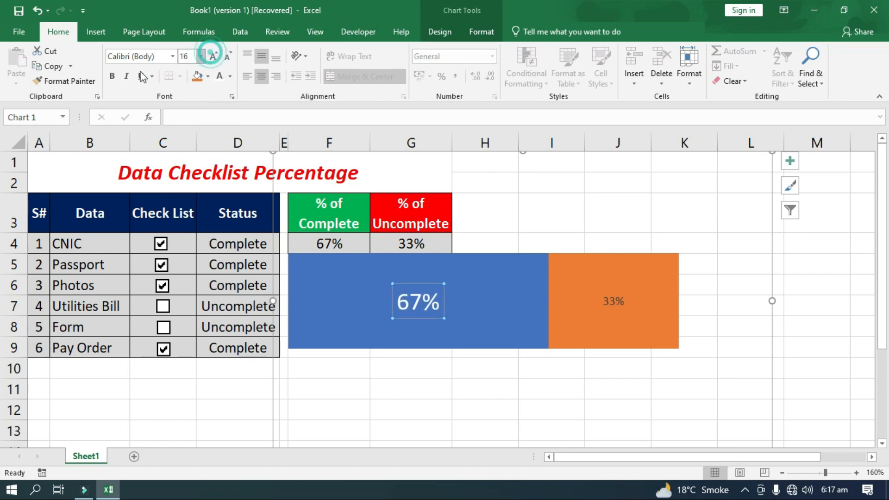
pyautogui.click(65, 81)
pyautogui.click(605, 301)
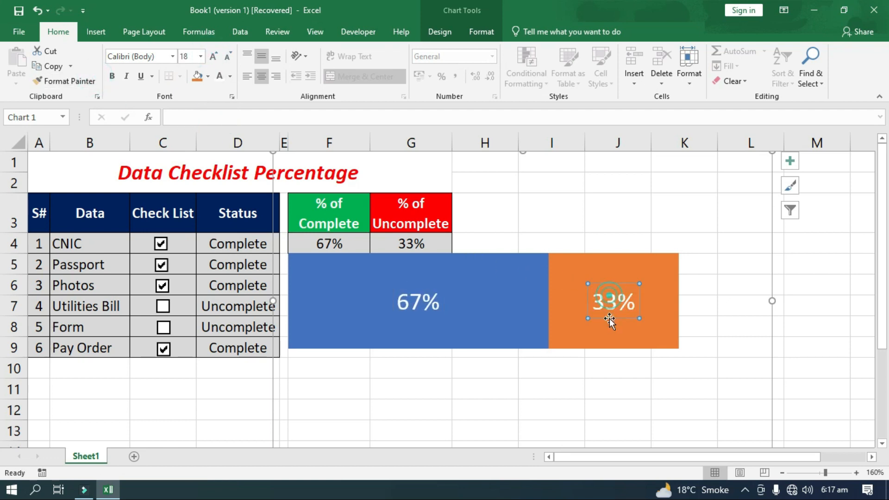
# Step: Fill the bar's complete segment with standard green and its uncomplete segment with standard red
pyautogui.click(516, 282)
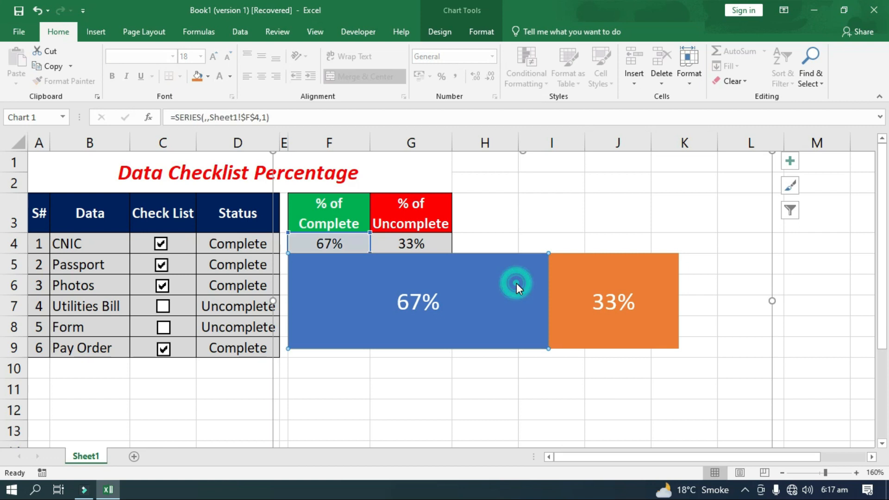
pyautogui.doubleClick(492, 250)
pyautogui.click(486, 36)
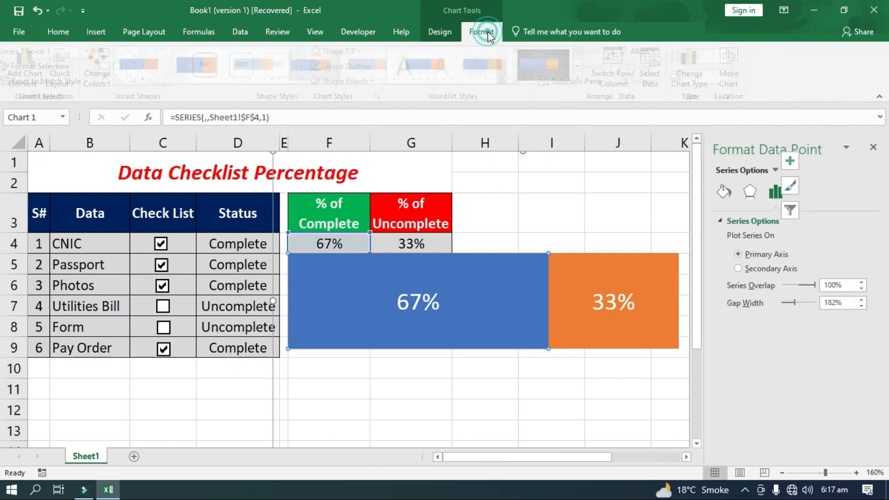
pyautogui.click(359, 55)
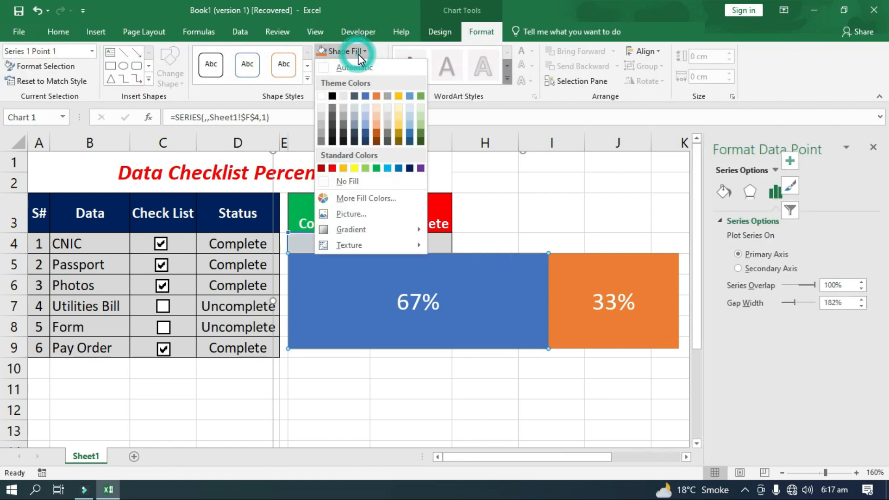
pyautogui.click(377, 168)
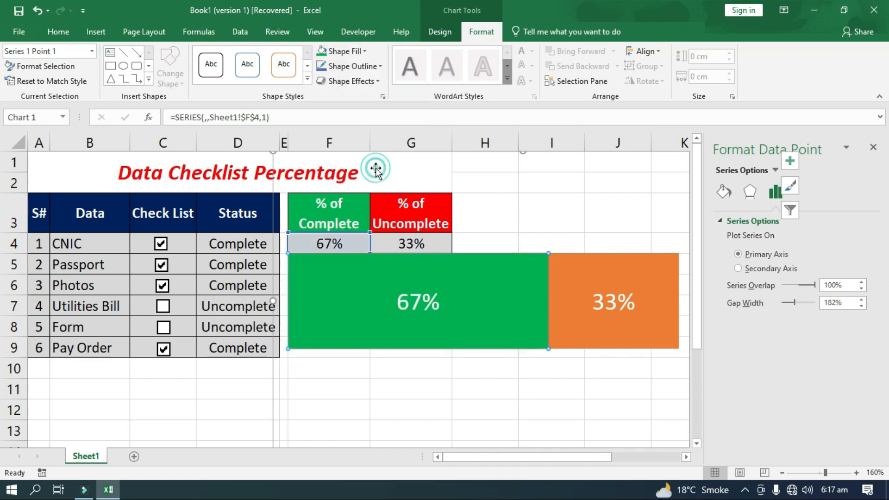
pyautogui.click(590, 269)
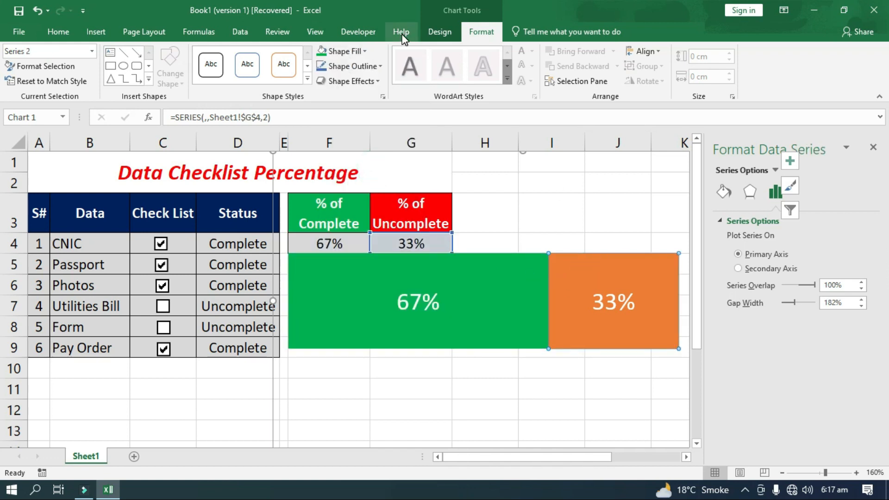
pyautogui.click(341, 51)
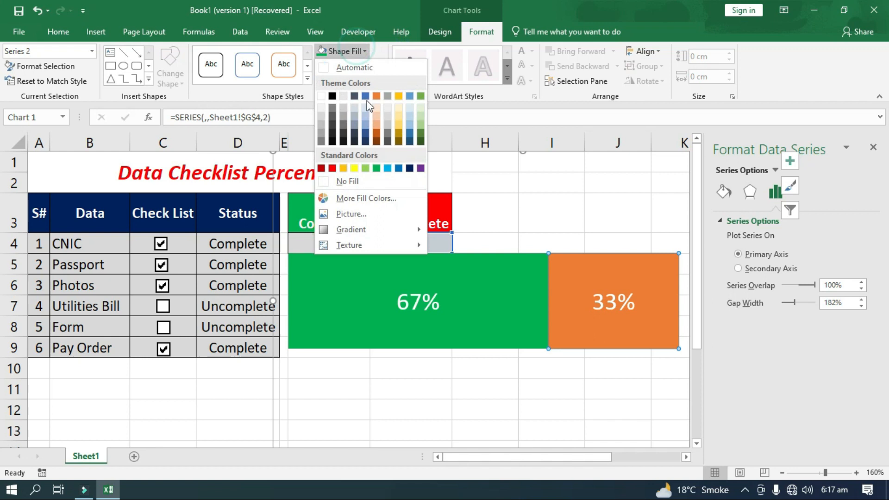
pyautogui.click(332, 169)
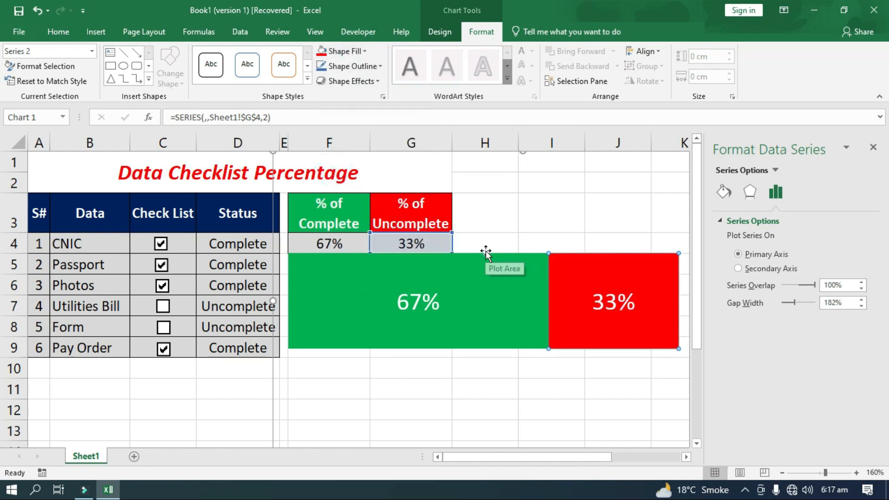
# Step: Reduce the chart's height to about 6.1 cm with the bar placed clear of the percentage cells, and close the formatting pane
pyautogui.scroll(-4, 582, 341)
pyautogui.scroll(2, 574, 341)
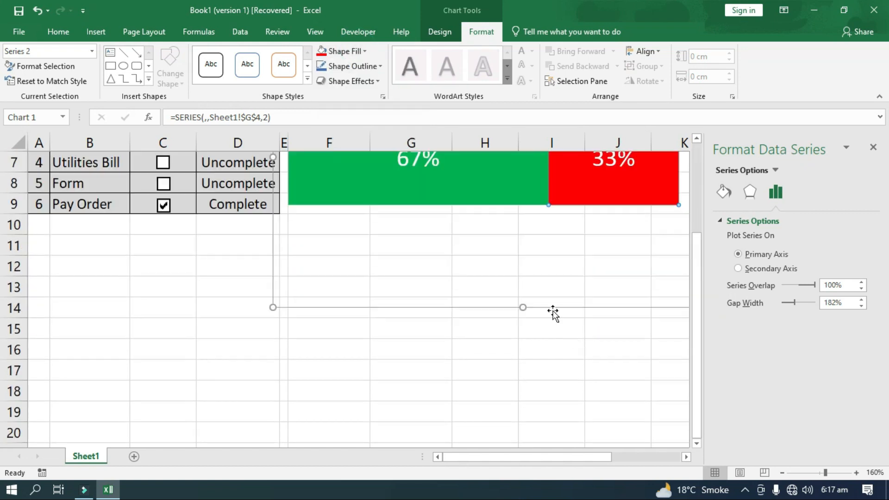
pyautogui.moveTo(523, 307); pyautogui.dragTo(546, 295)
pyautogui.click(873, 149)
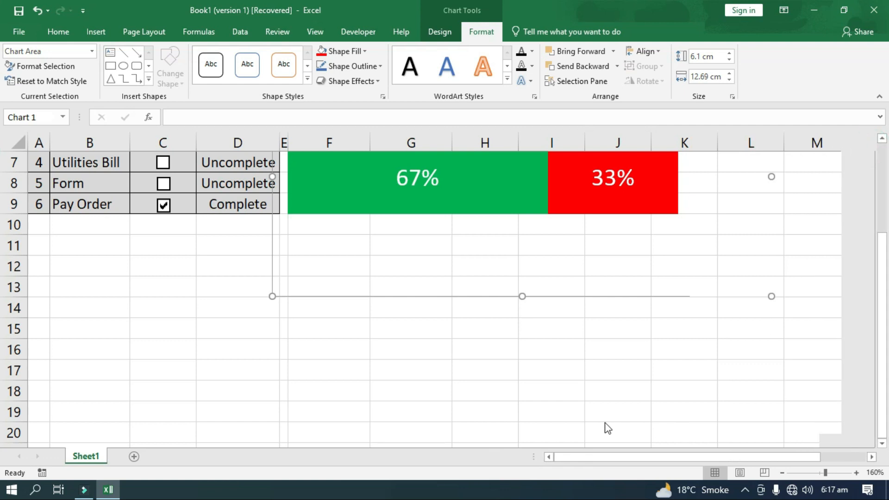
pyautogui.scroll(2, 615, 408)
pyautogui.click(837, 309)
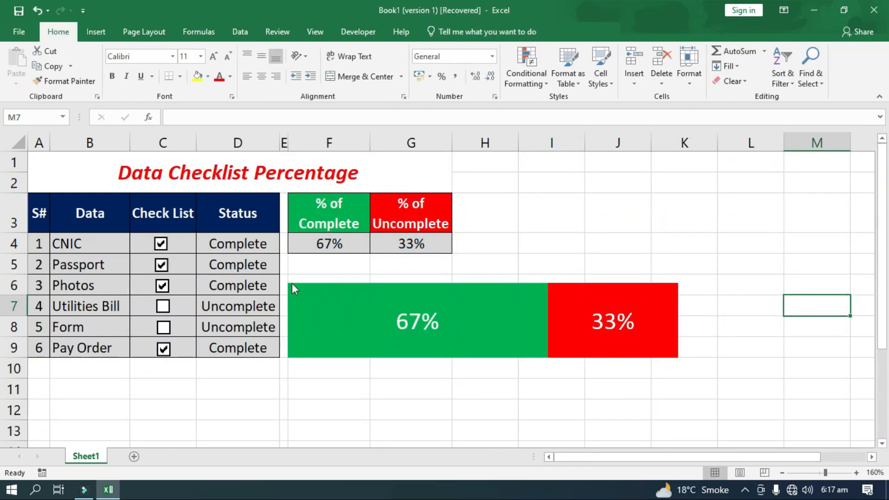
# Step: Test the checklist by ticking the Utilities Bill check box and clearing the Photos check box
pyautogui.click(163, 305)
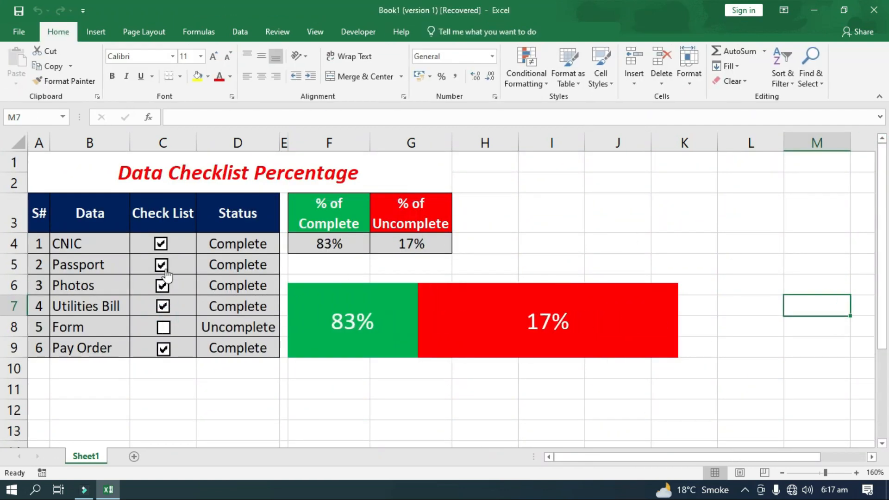
pyautogui.click(162, 286)
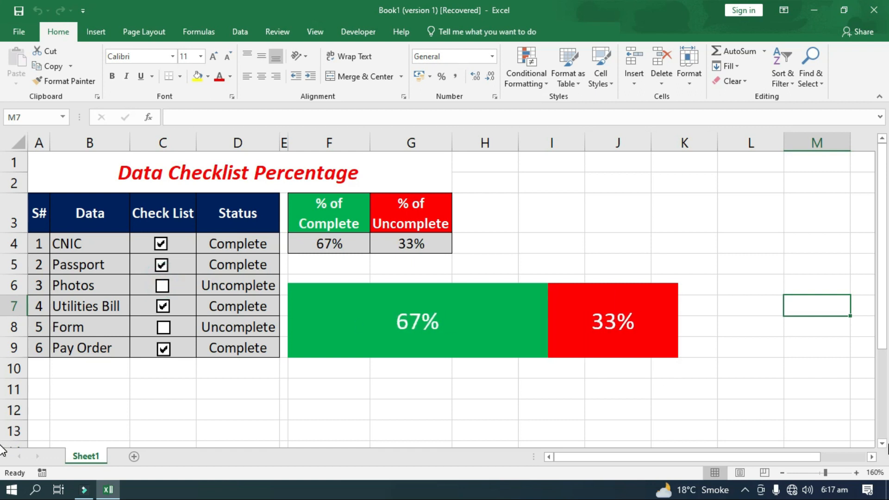